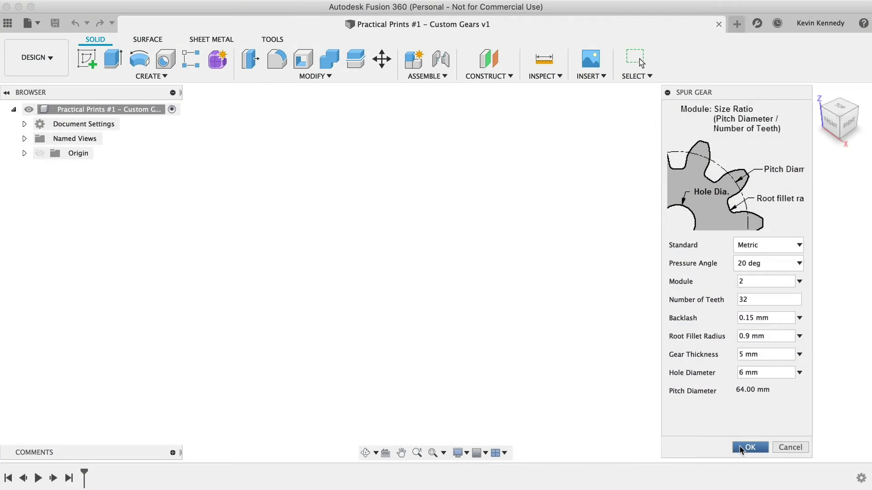
pyautogui.click(739, 445)
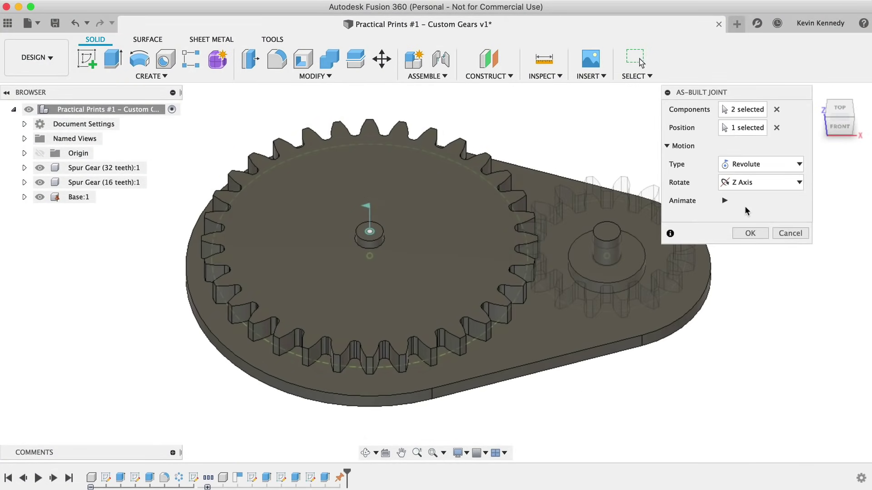
pyautogui.click(747, 234)
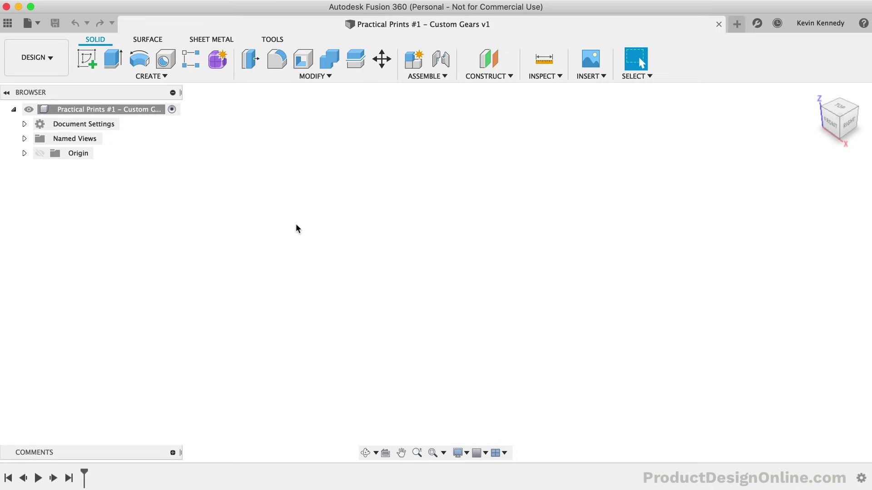
# Run the Python version of the SpurGear sample add-in from Scripts and Add-Ins.
pyautogui.click(265, 40)
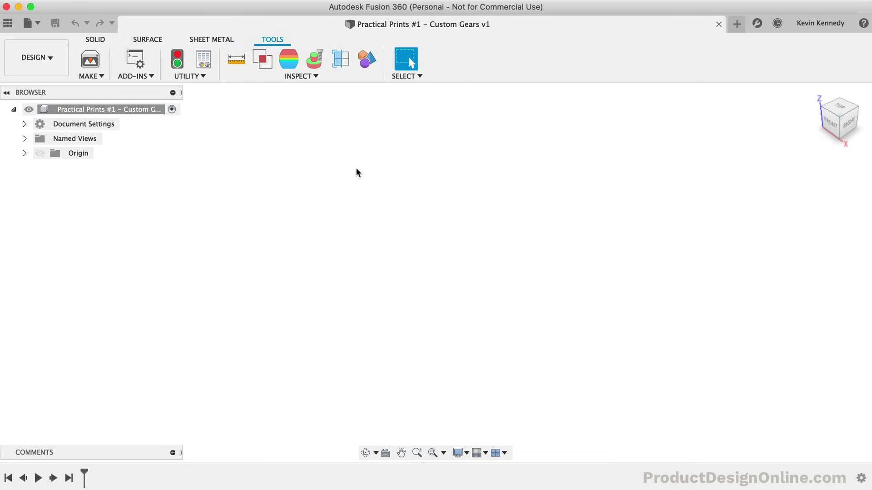
pyautogui.press('s')
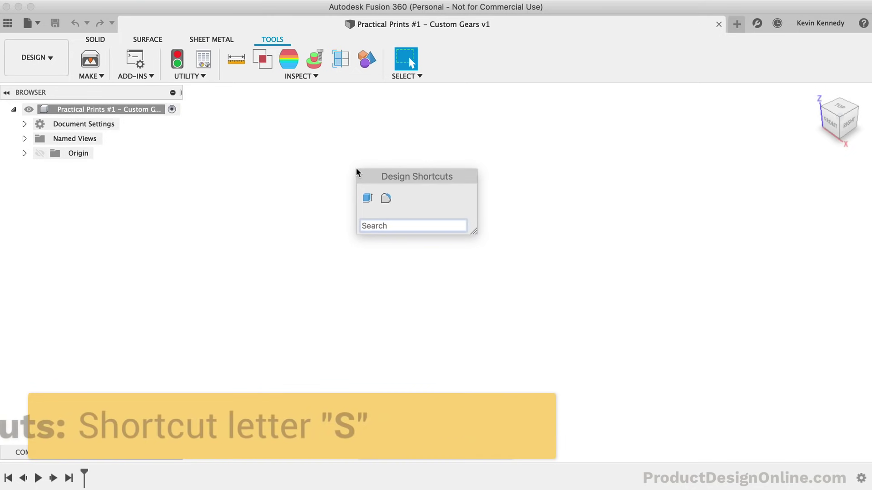
pyautogui.write('scrip')
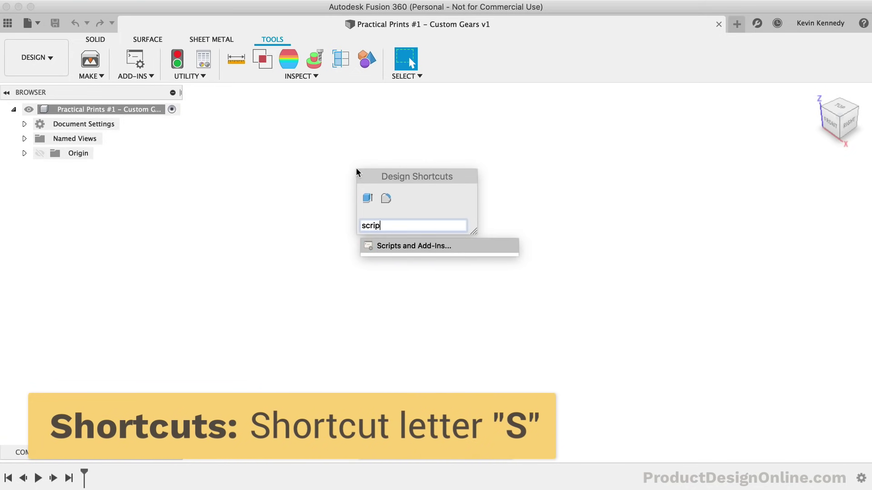
pyautogui.click(462, 246)
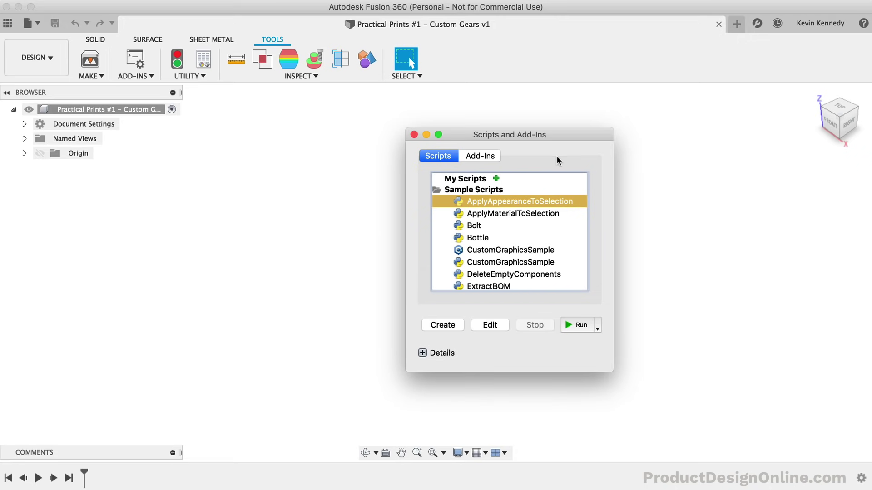
pyautogui.click(476, 157)
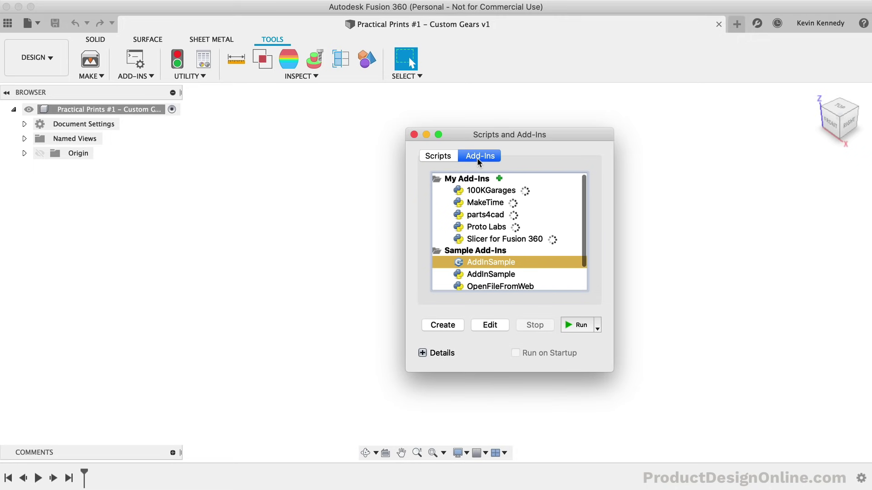
pyautogui.scroll(-2, 481, 243)
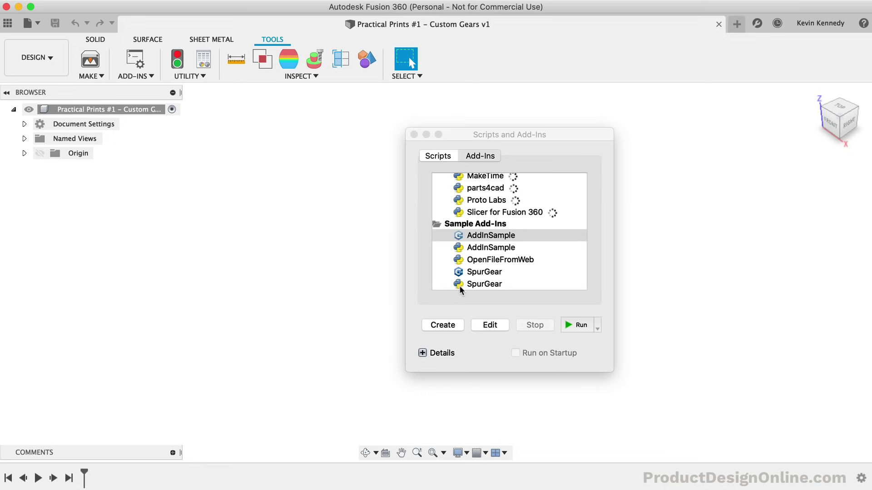
pyautogui.click(506, 283)
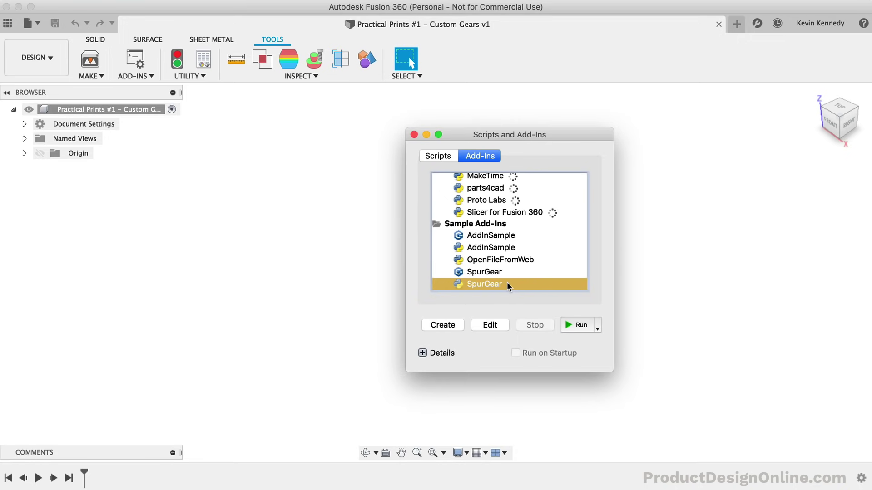
pyautogui.click(579, 326)
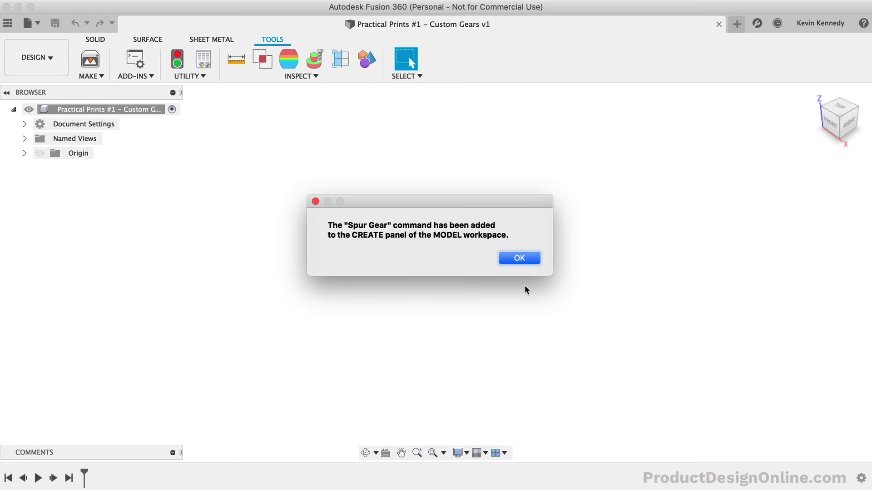
pyautogui.click(520, 258)
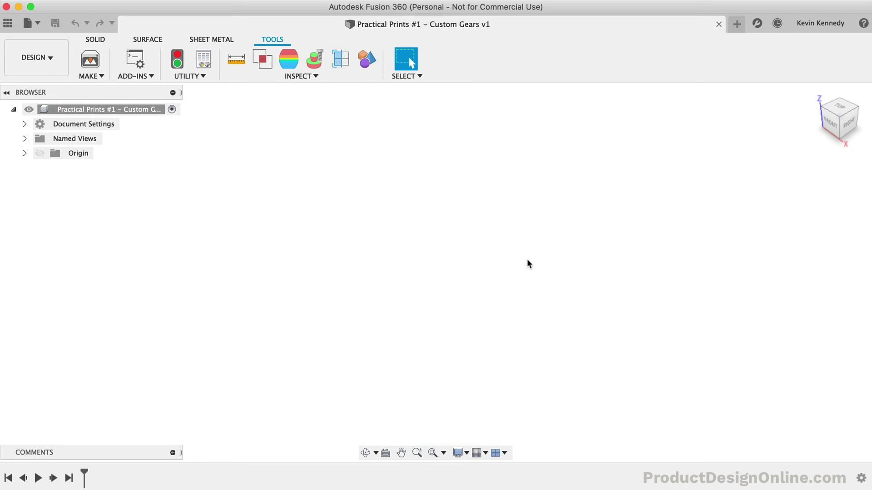
# Check the solid creation commands for the added Spur Gear command.
pyautogui.click(99, 39)
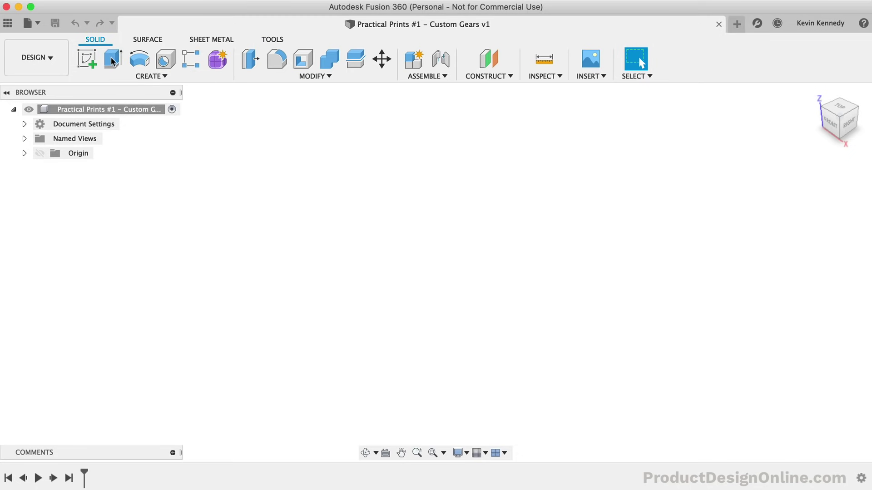
pyautogui.click(136, 76)
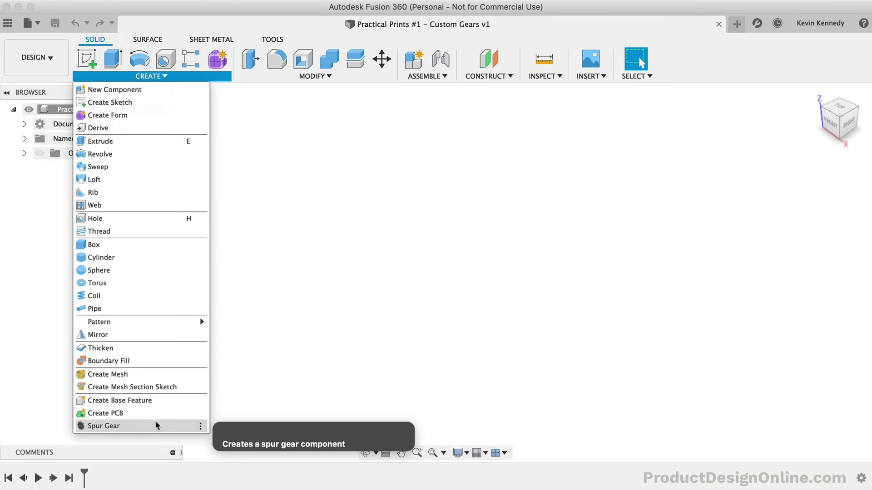
pyautogui.click(328, 225)
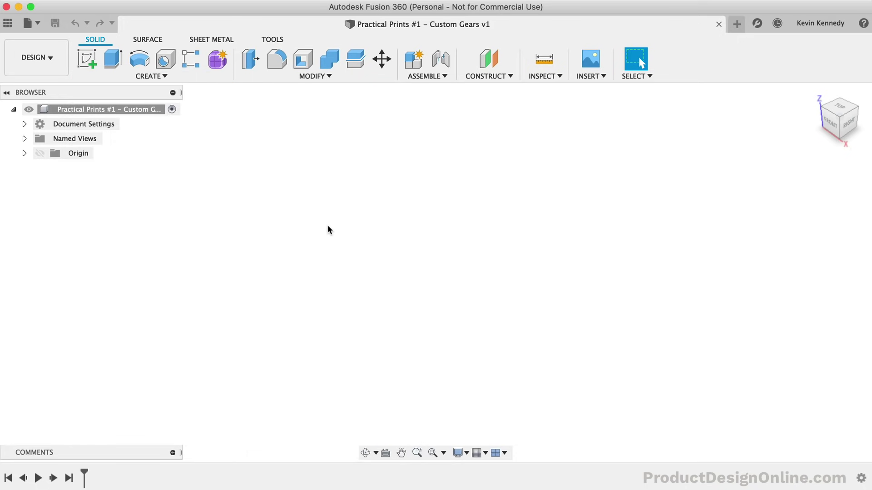
# Add the Spur Gear command to the design shortcuts and start a new spur gear.
pyautogui.write('sspur')
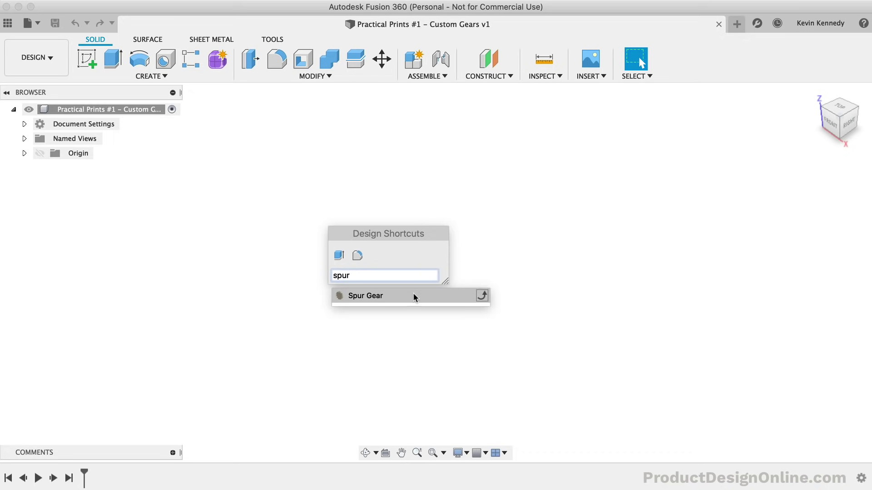
pyautogui.click(482, 295)
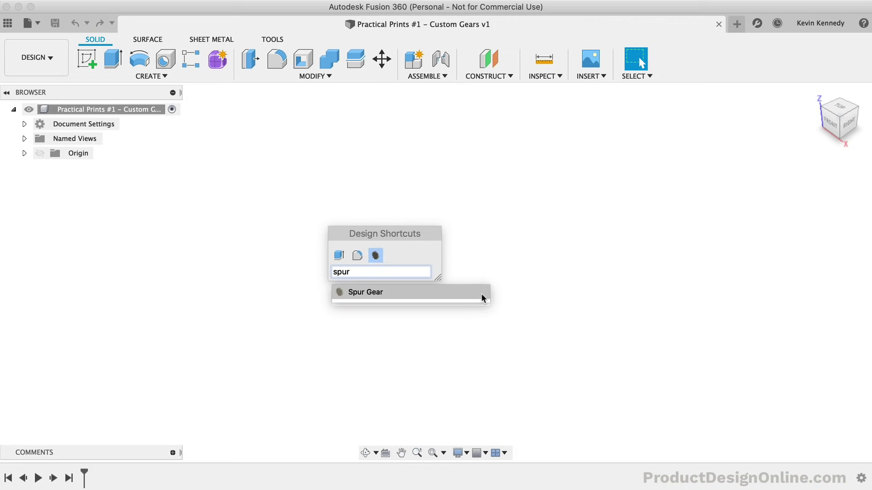
pyautogui.click(383, 291)
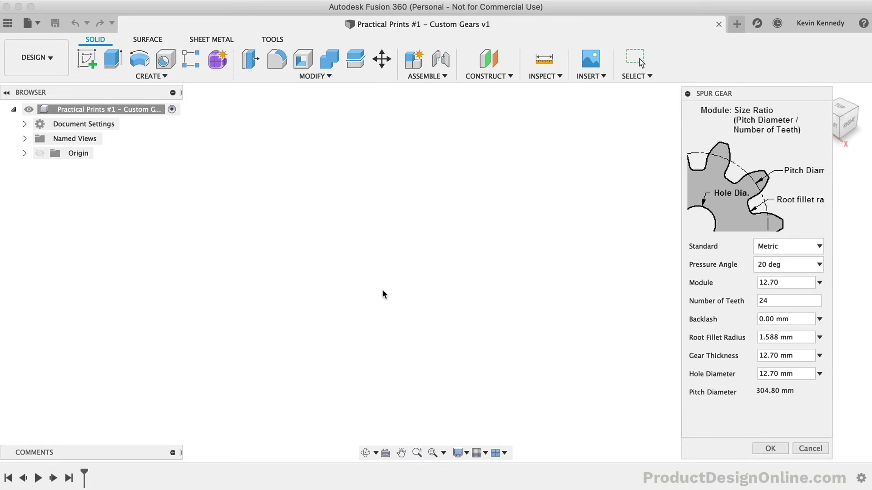
pyautogui.moveTo(752, 89); pyautogui.dragTo(733, 88)
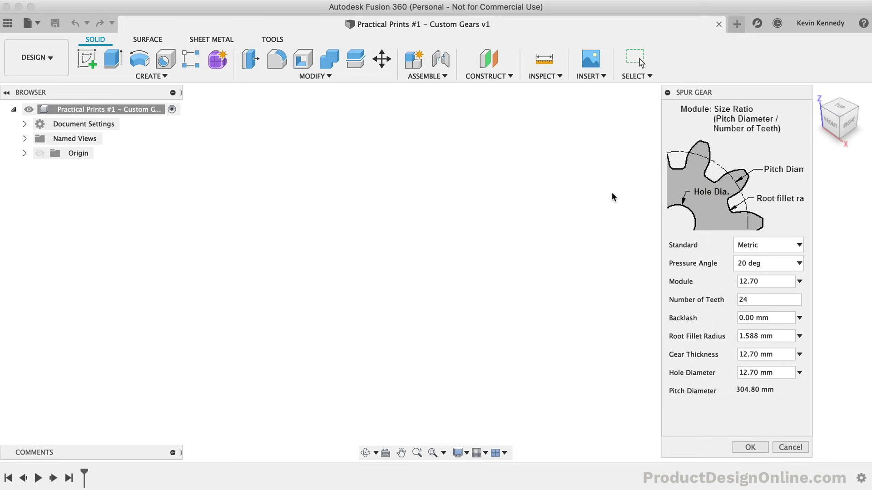
# Choose the Metric standard and a 20 deg pressure angle for the spur gear.
pyautogui.click(765, 245)
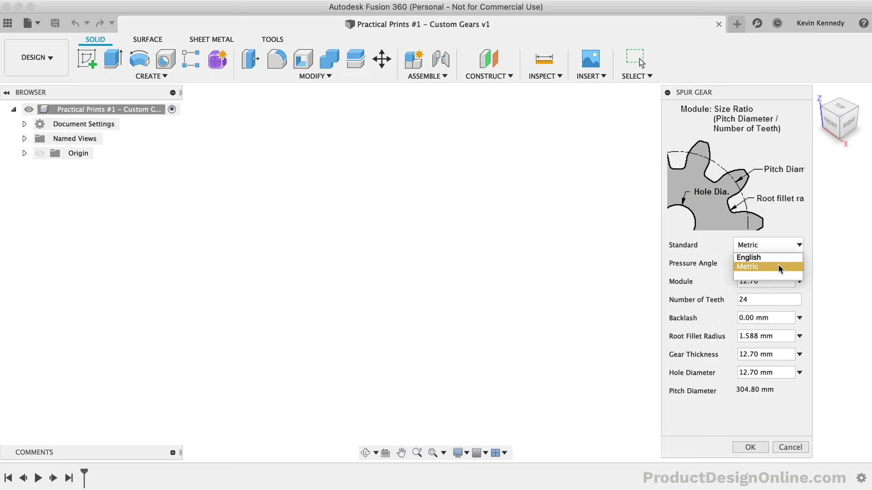
pyautogui.click(779, 264)
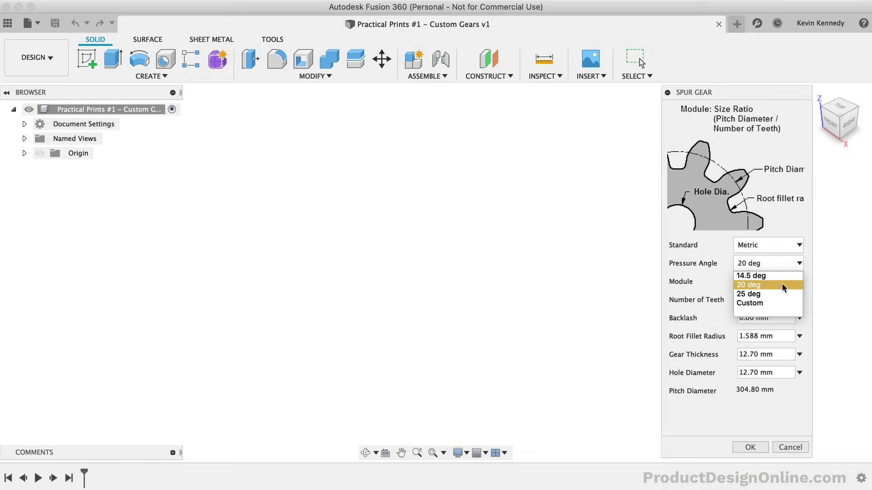
pyautogui.click(782, 285)
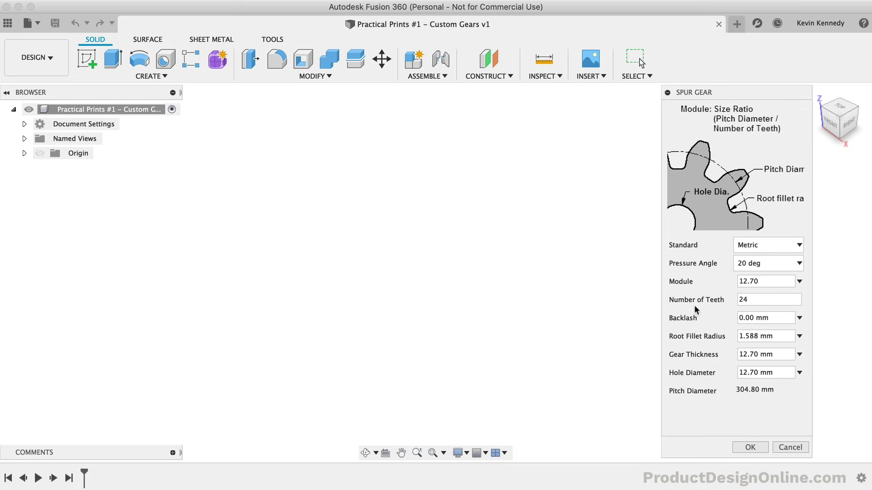
# Set the spur gear's number of teeth to 32 and its module to 2.
pyautogui.doubleClick(761, 299)
pyautogui.write('32')
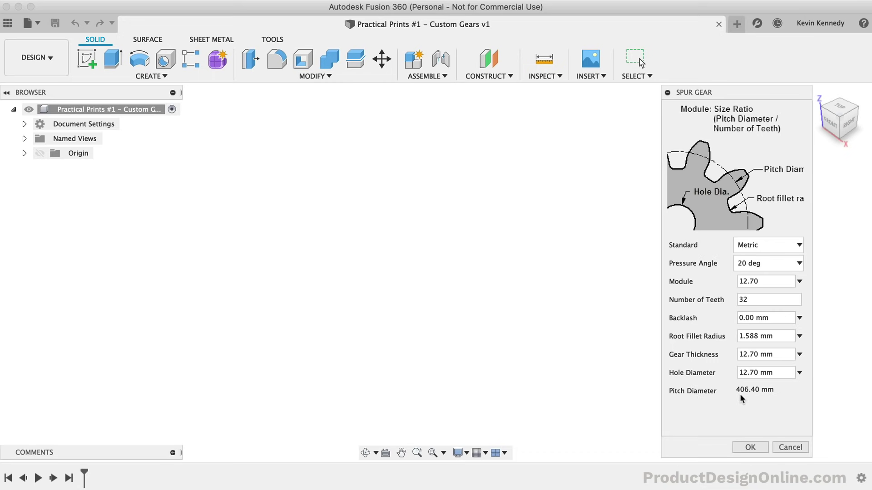
pyautogui.doubleClick(769, 282)
pyautogui.write('2')
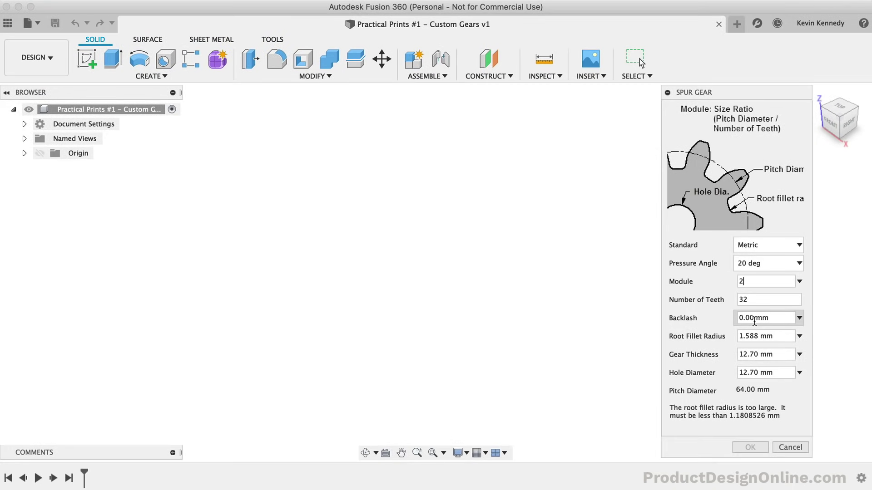
# Set the spur gear's backlash to 0.15 mm and its root fillet radius to 0.9 mm.
pyautogui.click(754, 319)
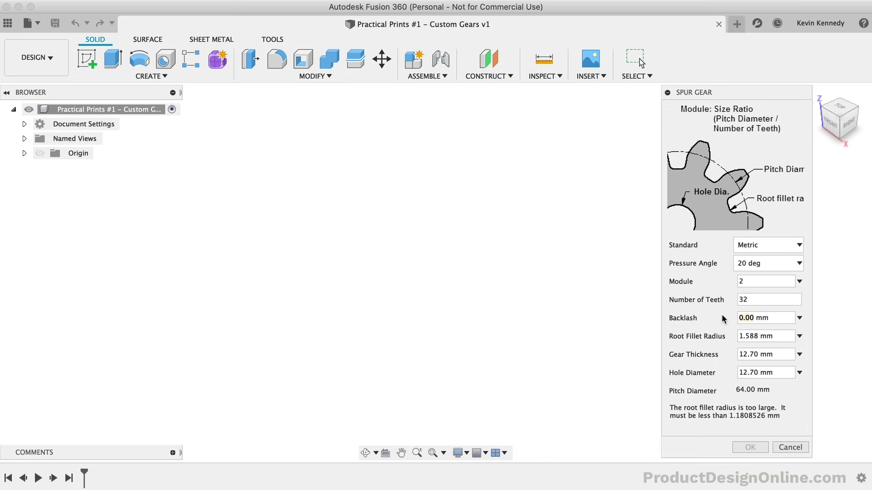
pyautogui.write('.15')
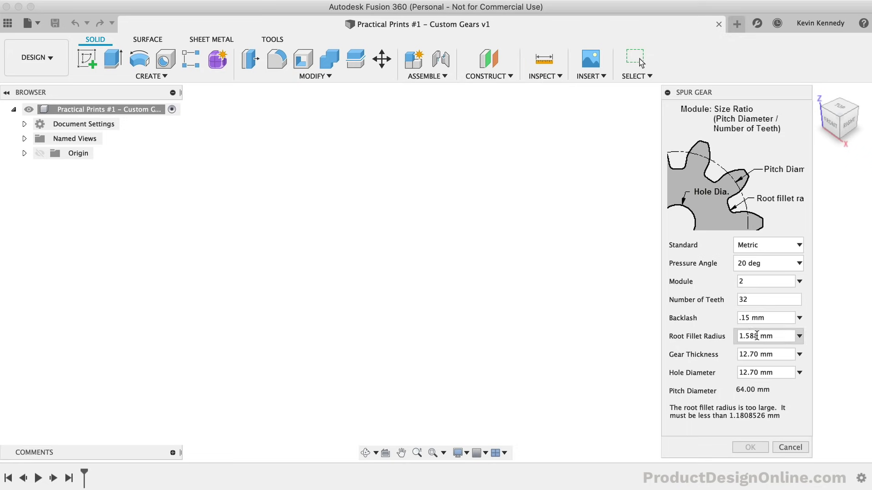
pyautogui.doubleClick(757, 335)
pyautogui.write('3')
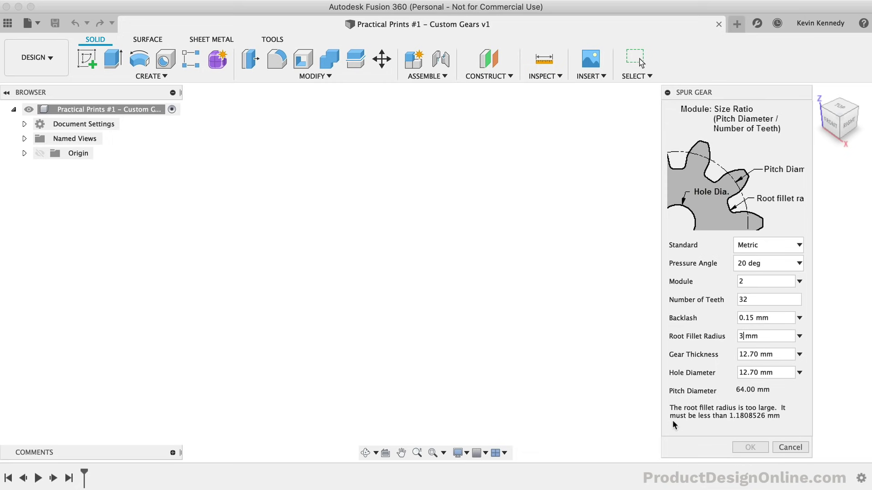
pyautogui.press('BackSpace')
pyautogui.write('0.9')
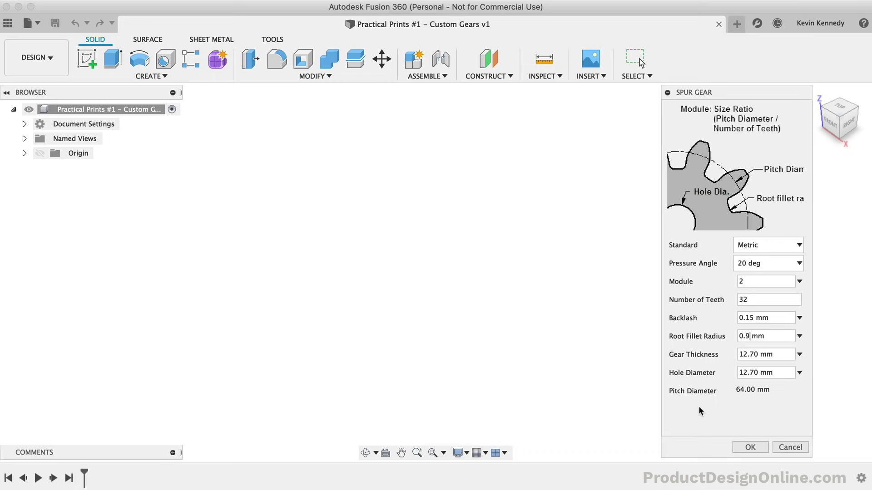
# Set the gear thickness to 5 mm and the hole diameter to 6 mm, and create the gear.
pyautogui.click(756, 354)
pyautogui.doubleClick(746, 355)
pyautogui.write('5')
pyautogui.click(758, 372)
pyautogui.doubleClick(758, 373)
pyautogui.write('0')
pyautogui.write('6')
pyautogui.click(740, 447)
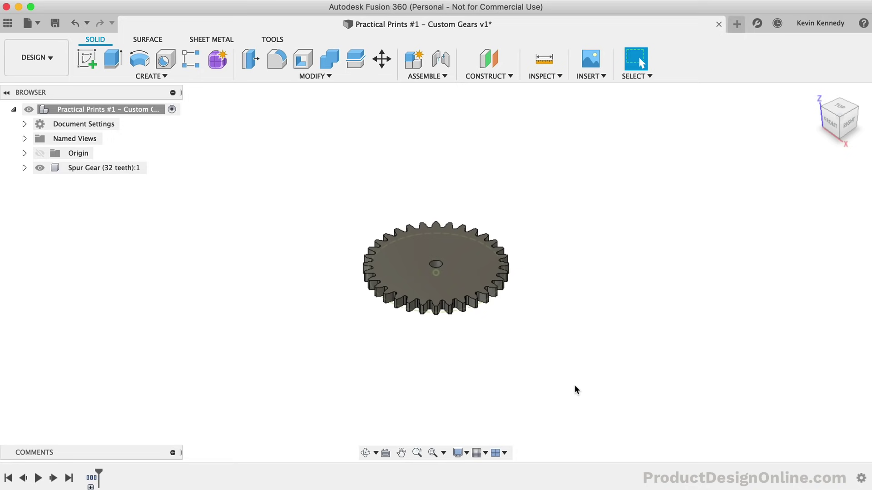
# Expand the spur gear's group in the timeline and examine its circular pattern and final sketch.
pyautogui.click(90, 487)
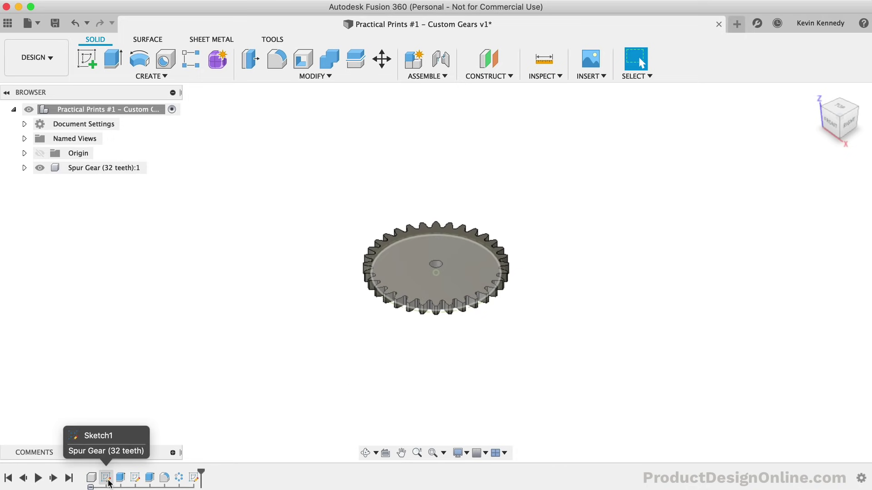
pyautogui.click(177, 481)
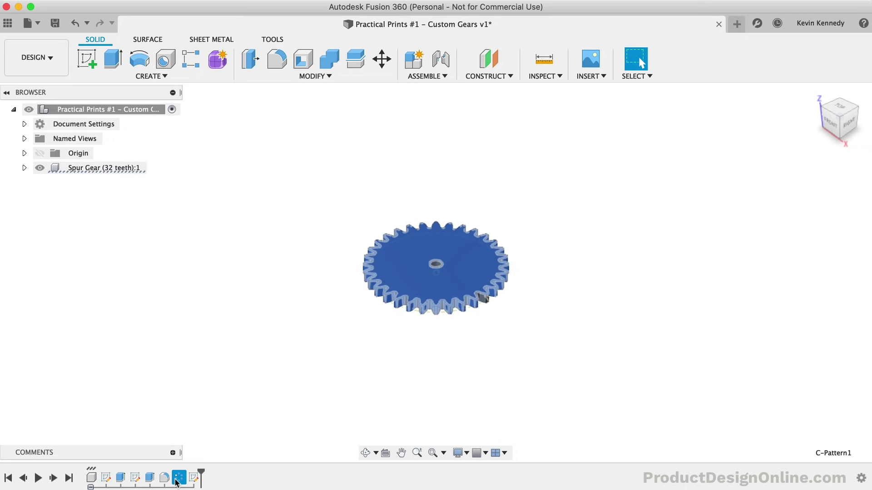
pyautogui.click(194, 478)
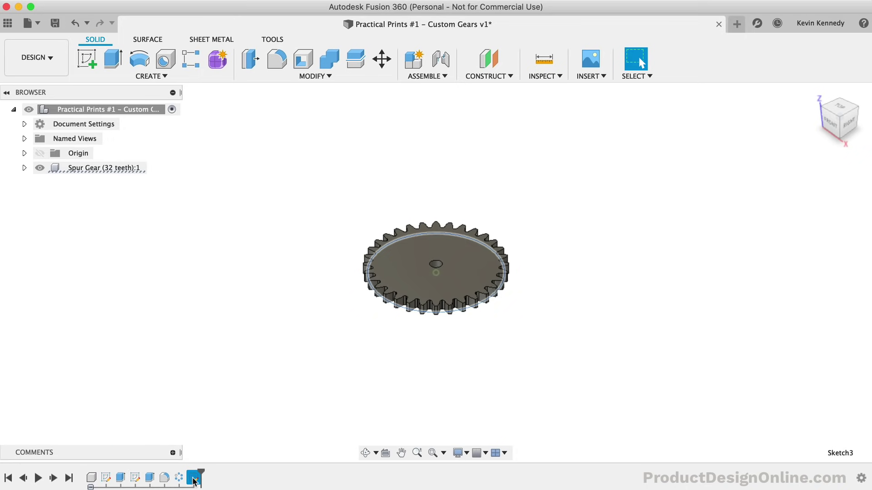
# Start a second metric spur gear with the SpurGear add-in and set its number of teeth to 16.
pyautogui.click(839, 107)
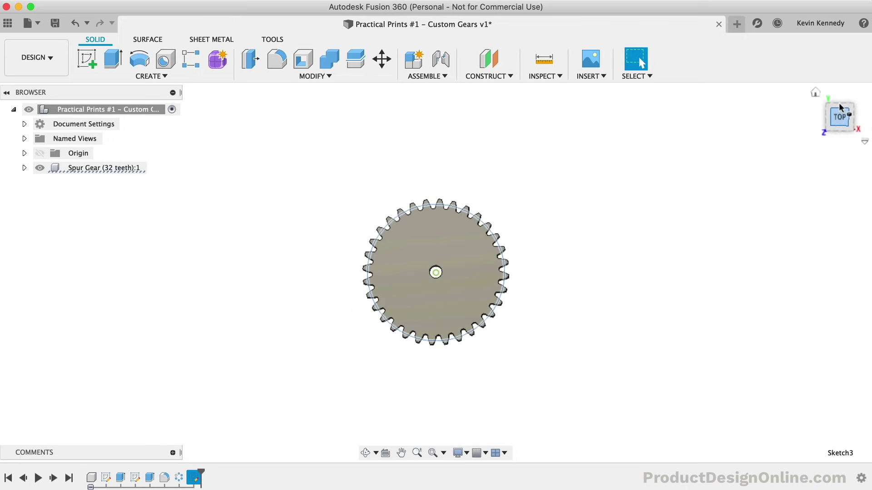
pyautogui.scroll(2, 568, 251)
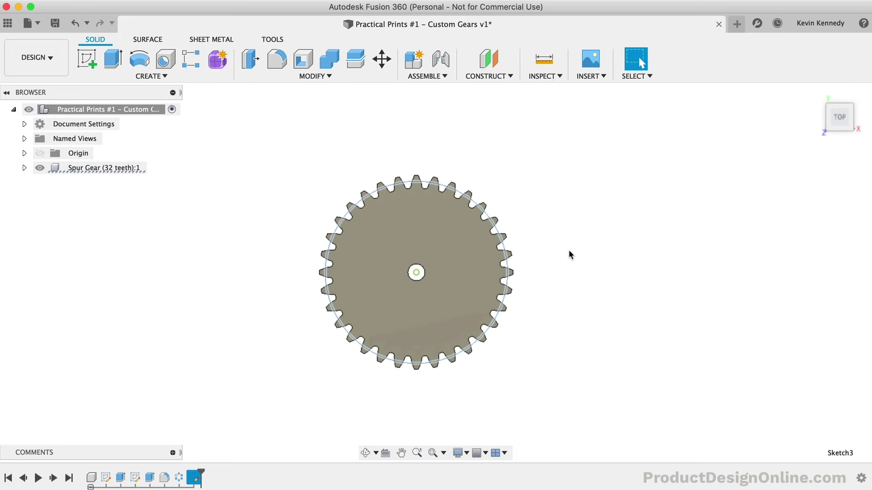
pyautogui.scroll(3, 573, 244)
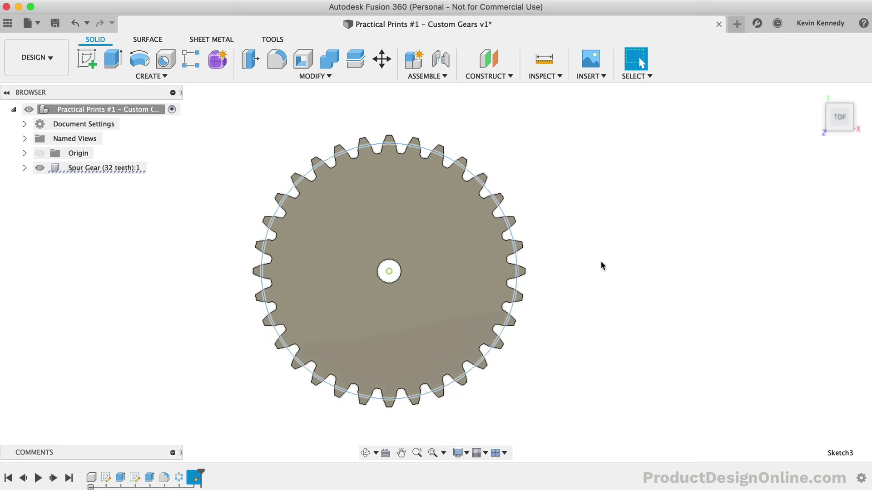
pyautogui.press('s')
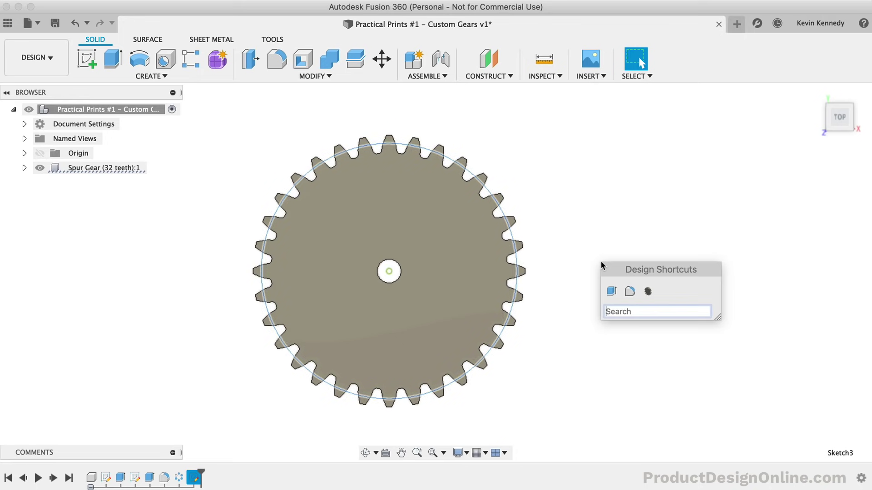
pyautogui.click(648, 291)
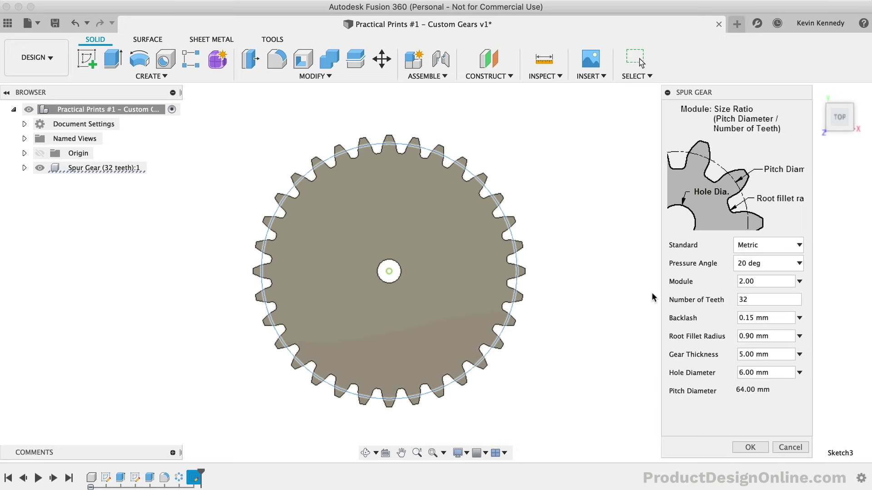
pyautogui.click(764, 299)
pyautogui.write('16')
# Set the 16-tooth gear's root fillet radius to 0.45 mm and create the gear.
pyautogui.click(749, 336)
pyautogui.press('BackSpace')
pyautogui.write('45')
pyautogui.click(742, 447)
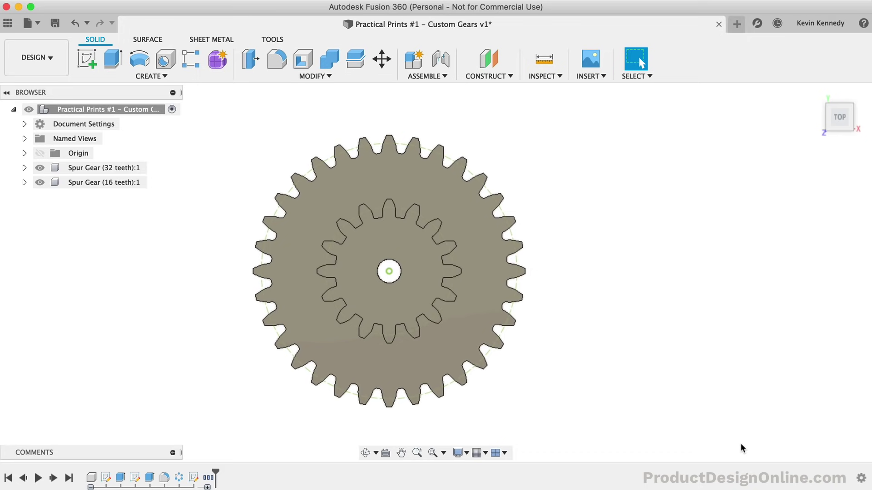
# Move the 16-tooth gear component 32+16 mm along X so it sits beside the 32-tooth gear.
pyautogui.click(383, 293)
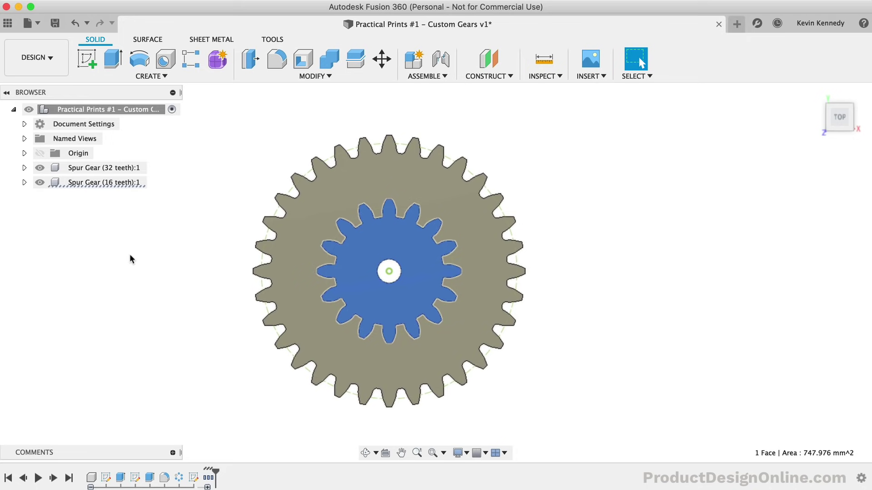
pyautogui.rightClick(97, 181)
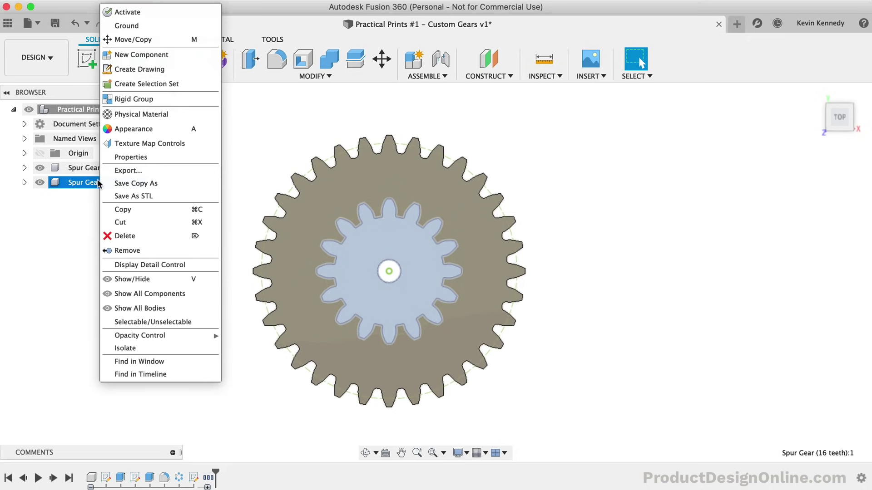
pyautogui.click(156, 40)
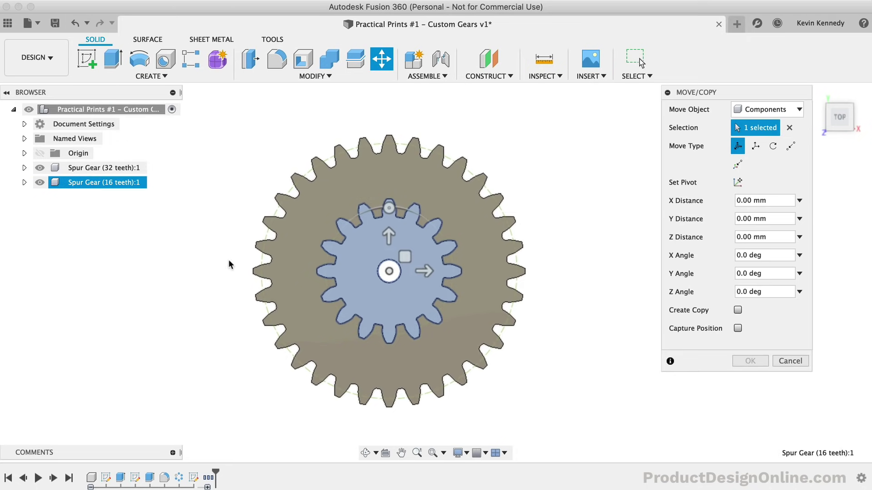
pyautogui.click(752, 201)
pyautogui.write('32')
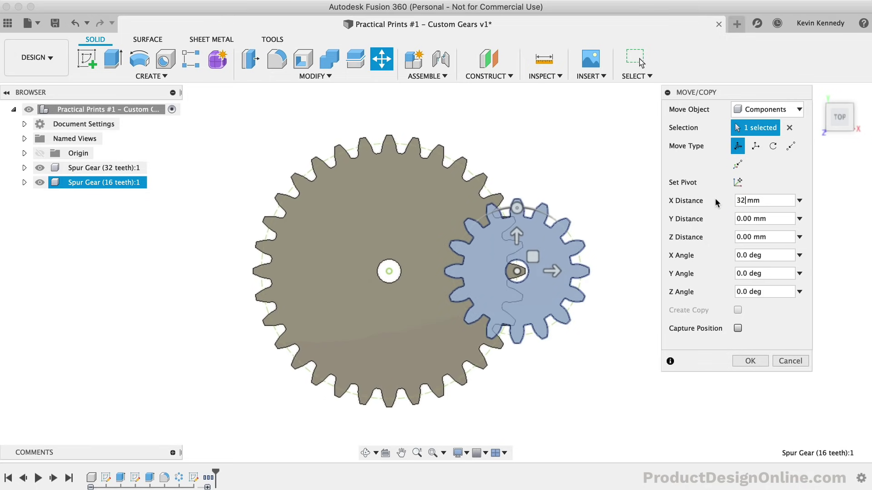
pyautogui.write('+1')
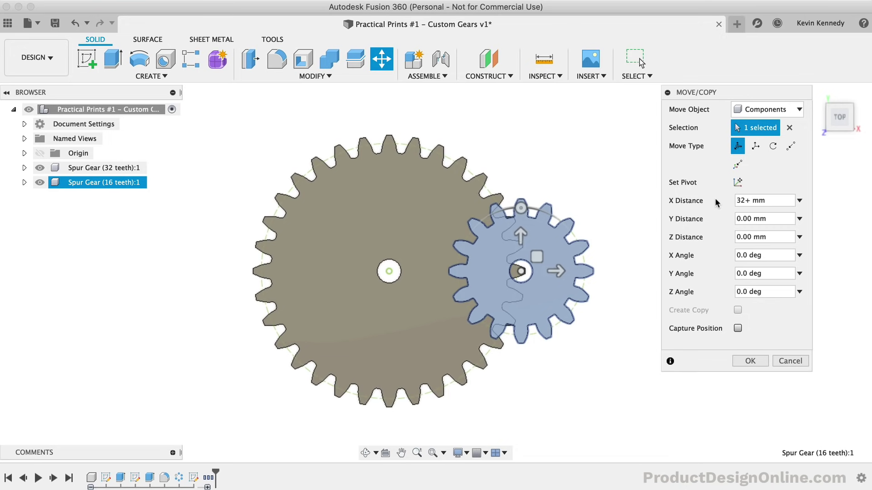
pyautogui.write('16')
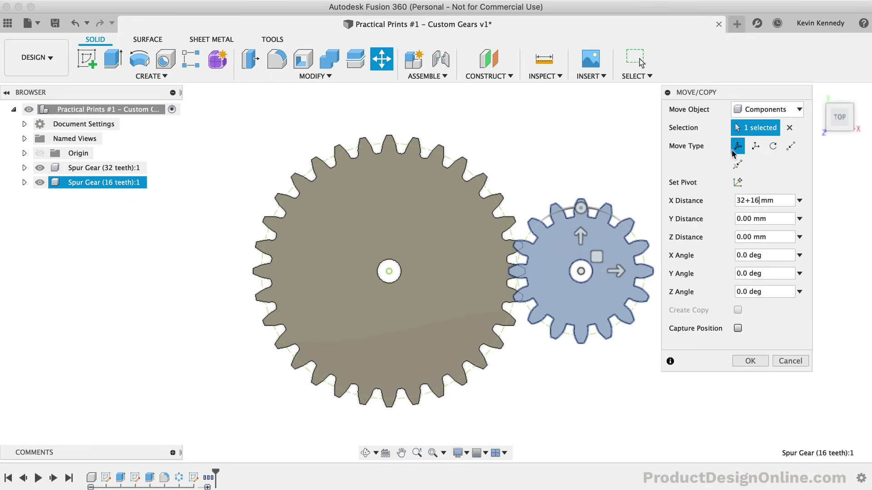
# Rotate the 16-tooth gear by 11.3 degrees about the axis of its centre hole.
pyautogui.click(772, 147)
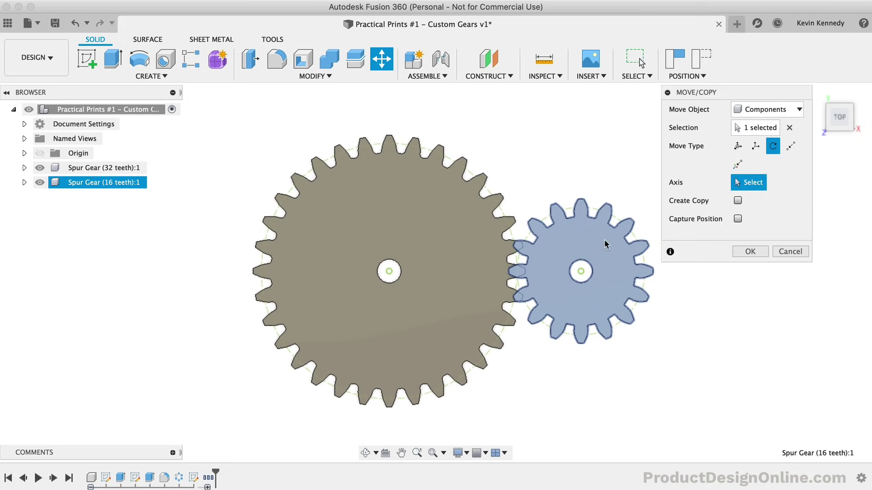
pyautogui.click(585, 259)
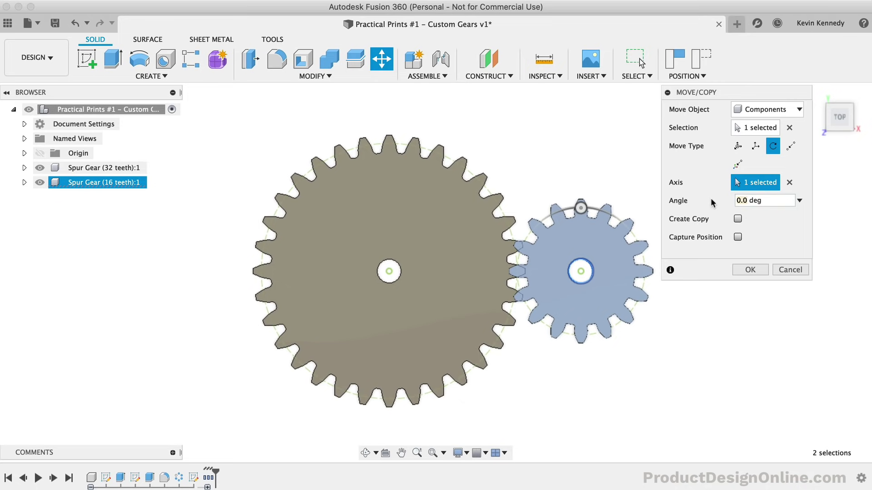
pyautogui.write('11.3')
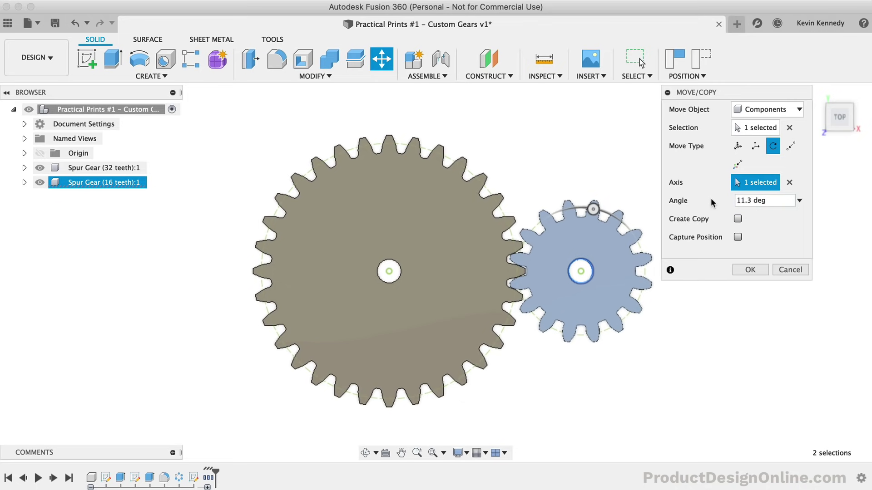
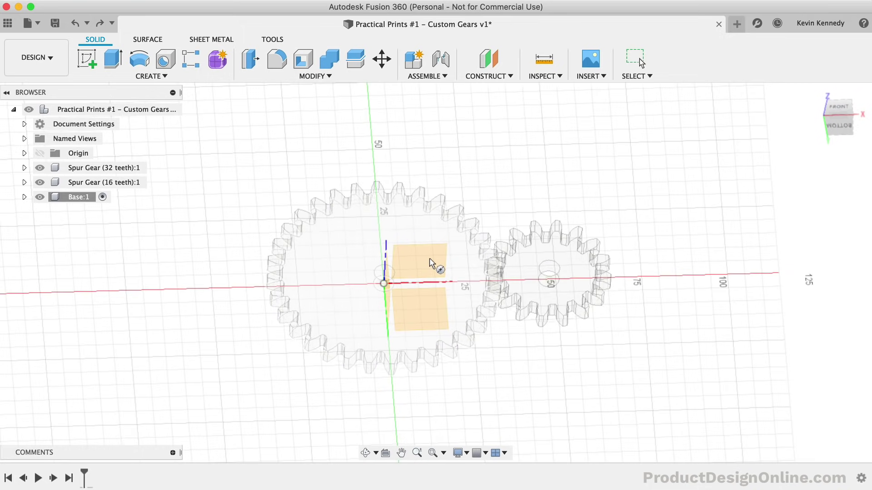
# Sketch a circle around each gear on the 32-tooth gear's bottom face, centred on the gear's hole and slightly larger than its teeth.
pyautogui.click(430, 263)
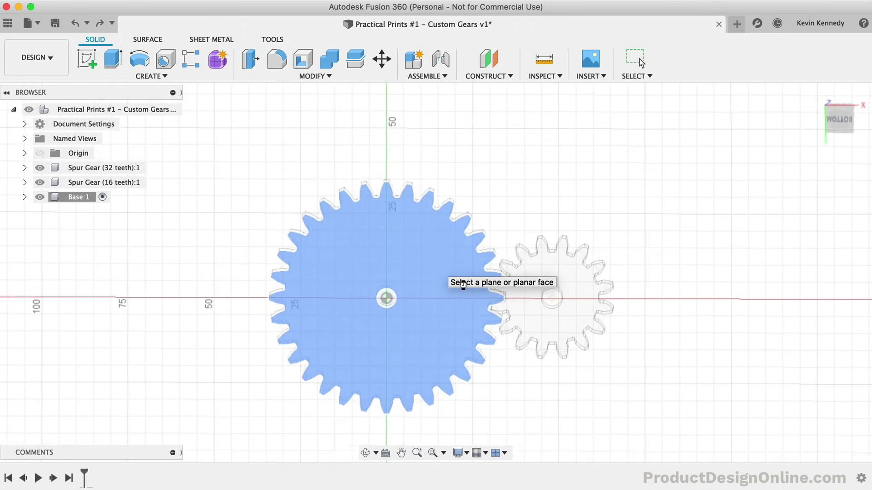
pyautogui.click(387, 304)
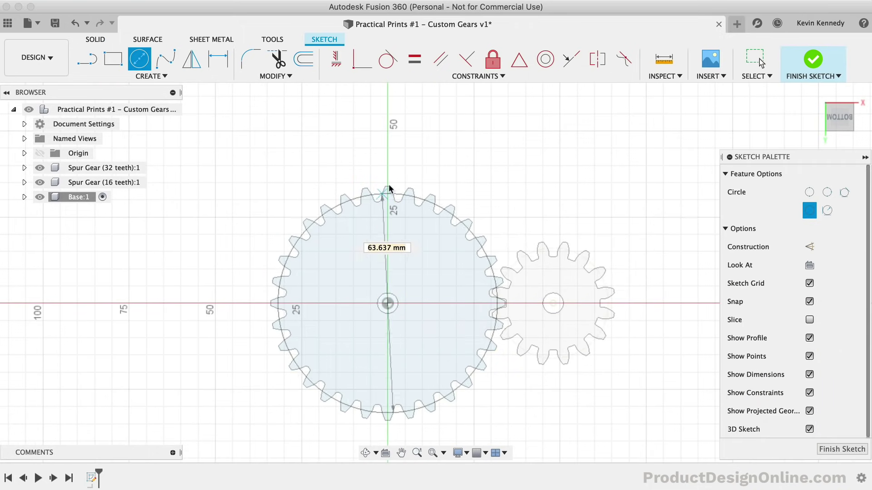
pyautogui.click(387, 177)
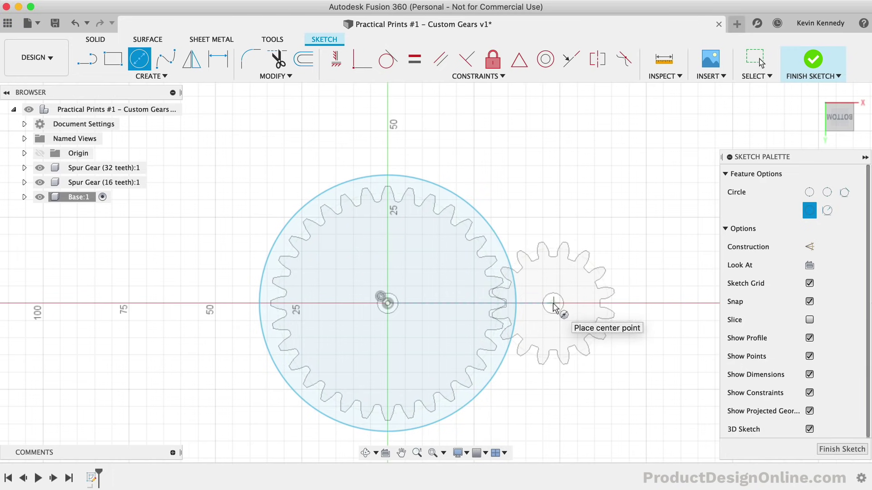
pyautogui.click(553, 304)
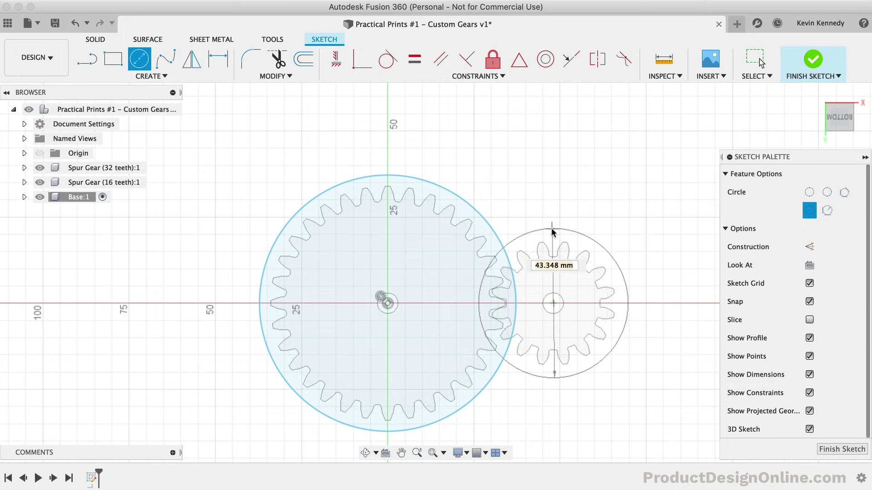
pyautogui.click(552, 232)
pyautogui.press('Escape')
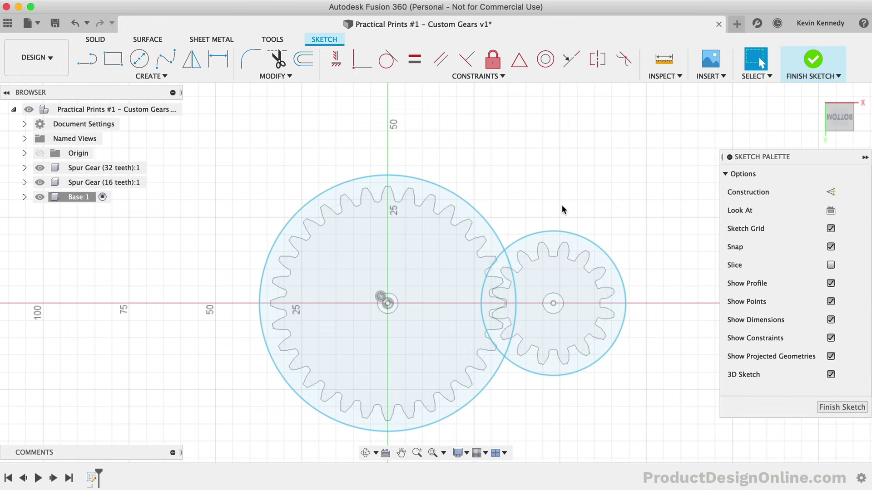
# Draw two outer lines, about 42 mm and 43 mm long, joining the small circle to the large circle on both sides.
pyautogui.press('l')
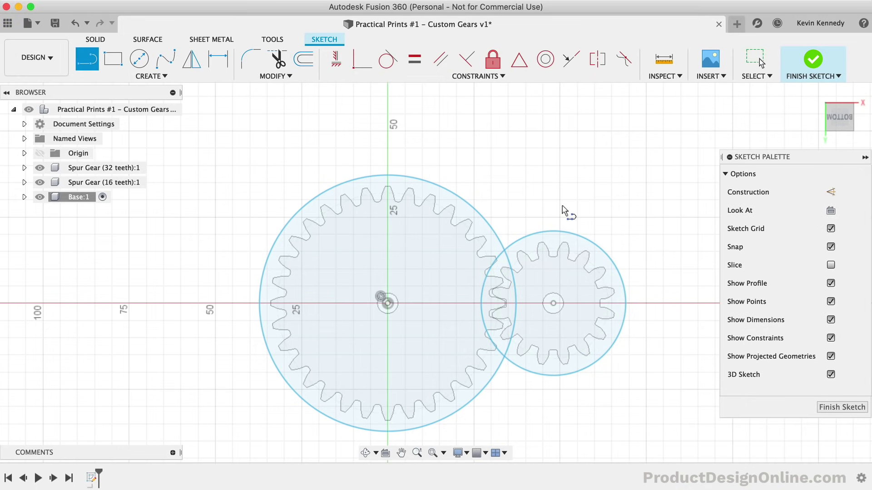
pyautogui.click(569, 233)
pyautogui.doubleClick(443, 188)
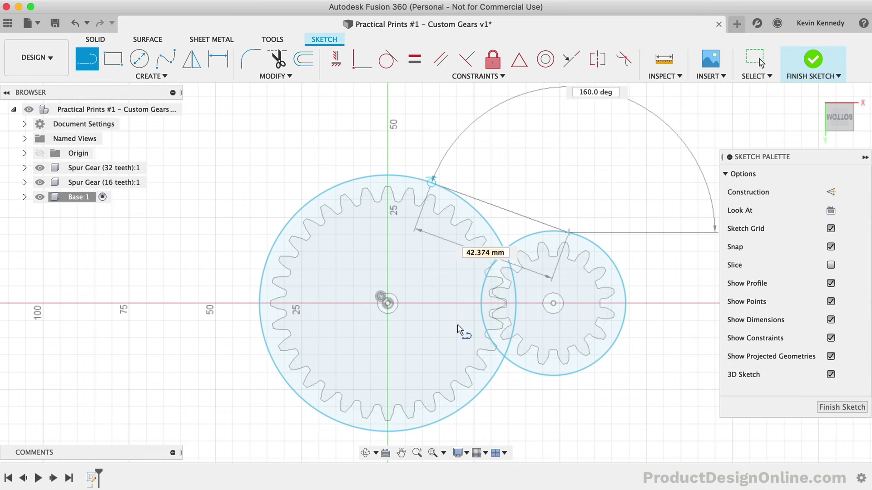
pyautogui.click(570, 375)
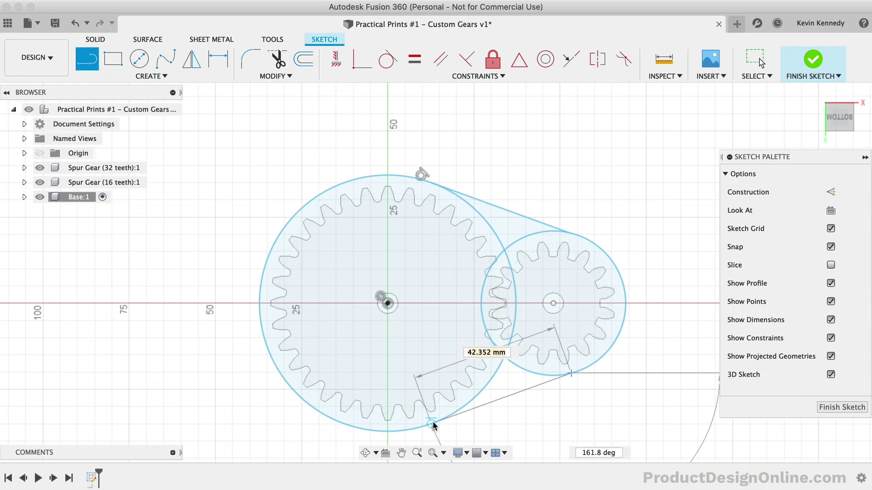
pyautogui.click(445, 425)
pyautogui.press('Escape')
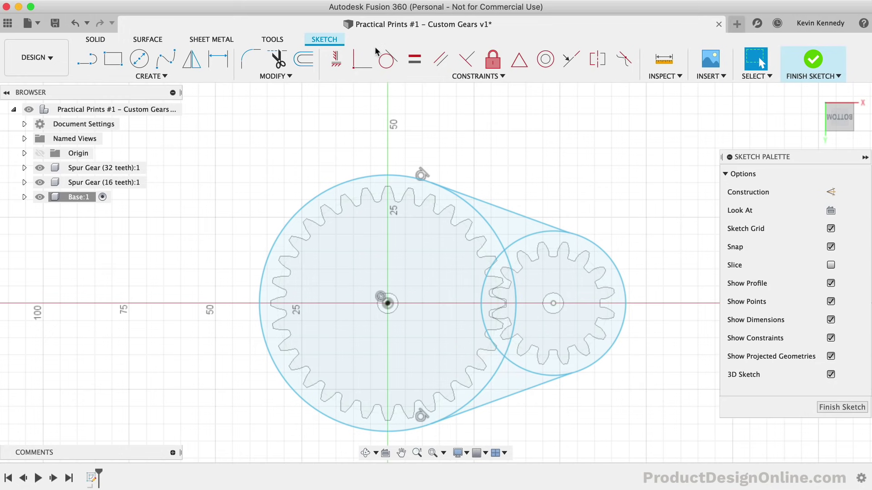
# Apply a Tangent constraint between each of the two connecting lines and the small circle.
pyautogui.click(388, 59)
pyautogui.click(533, 219)
pyautogui.click(588, 240)
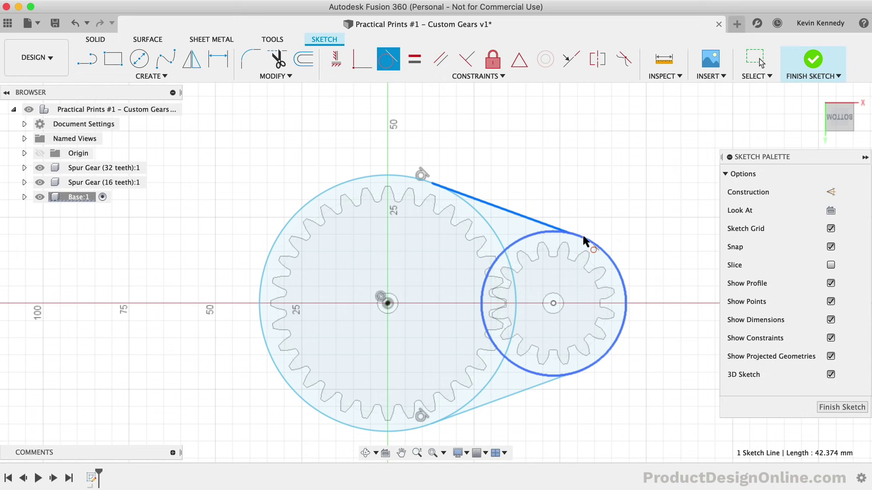
pyautogui.click(535, 393)
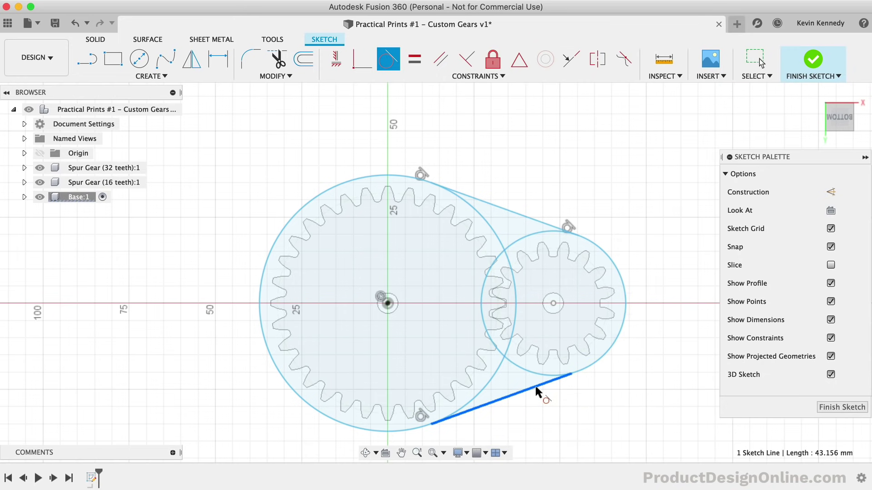
pyautogui.click(586, 372)
pyautogui.press('Escape')
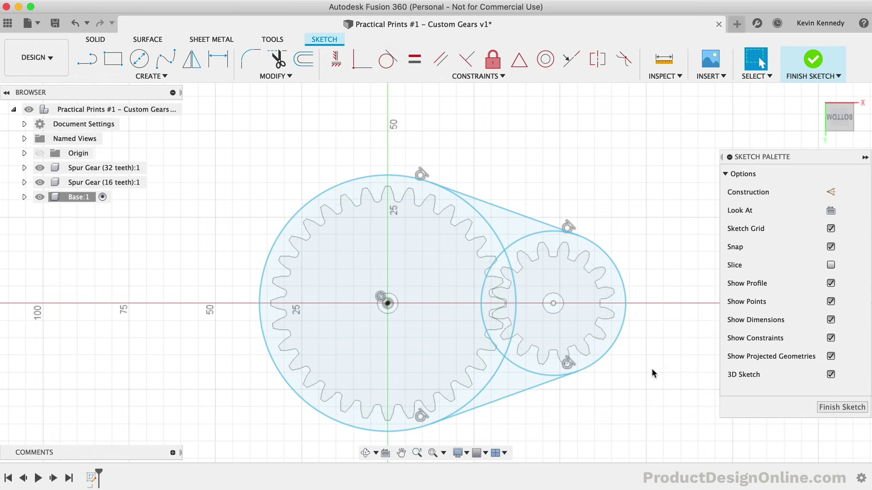
# Hide the 32-tooth and 16-tooth spur gear components.
pyautogui.scroll(-3, 349, 163)
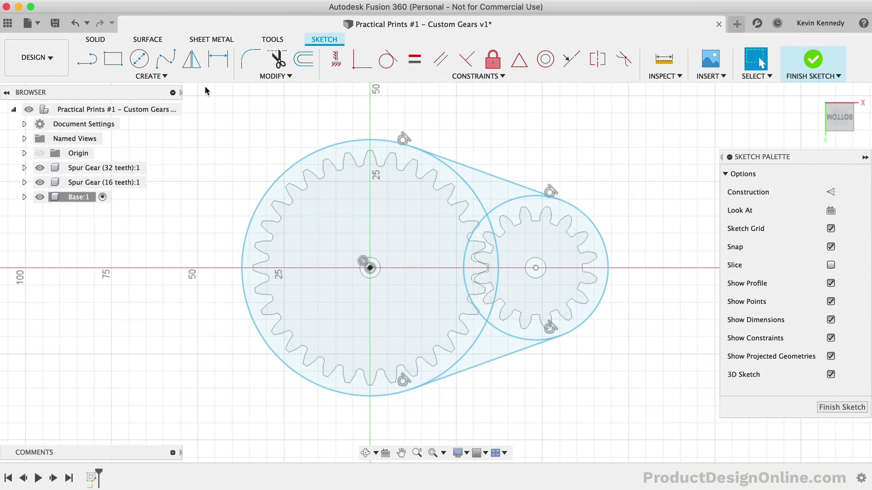
pyautogui.click(40, 168)
pyautogui.click(40, 183)
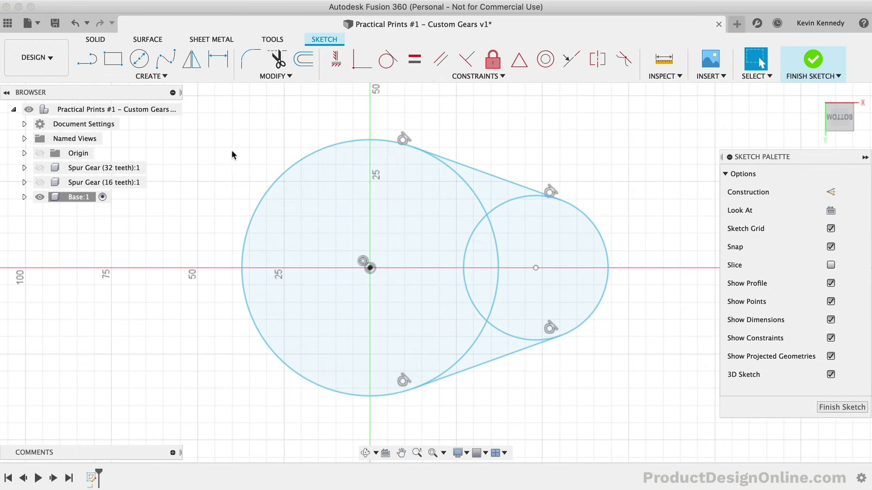
# Extrude all profiles of the base sketch 3 mm as a new body, starting from a plane offset by 3 mm.
pyautogui.moveTo(215, 108)
pyautogui.mouseDown()
pyautogui.moveTo(544, 253)
pyautogui.moveTo(661, 381)
pyautogui.moveTo(668, 428)
pyautogui.mouseUp()
pyautogui.press('e')
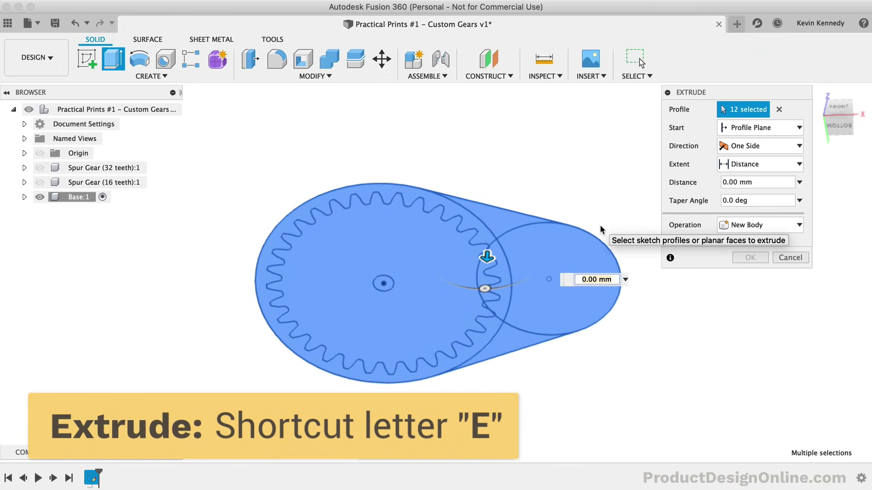
pyautogui.write('3')
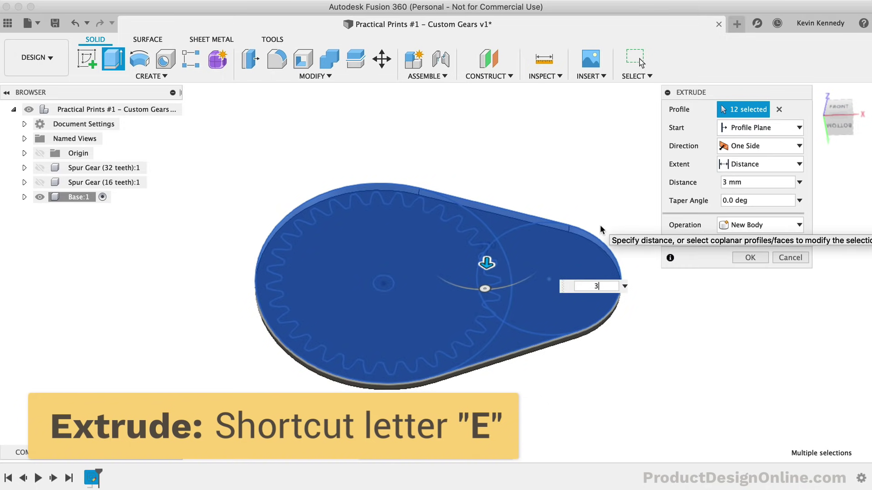
pyautogui.click(820, 99)
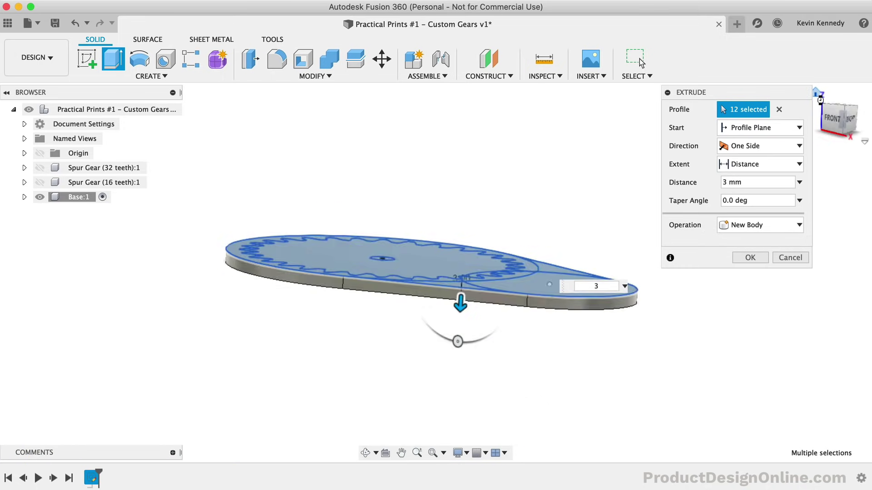
pyautogui.click(766, 129)
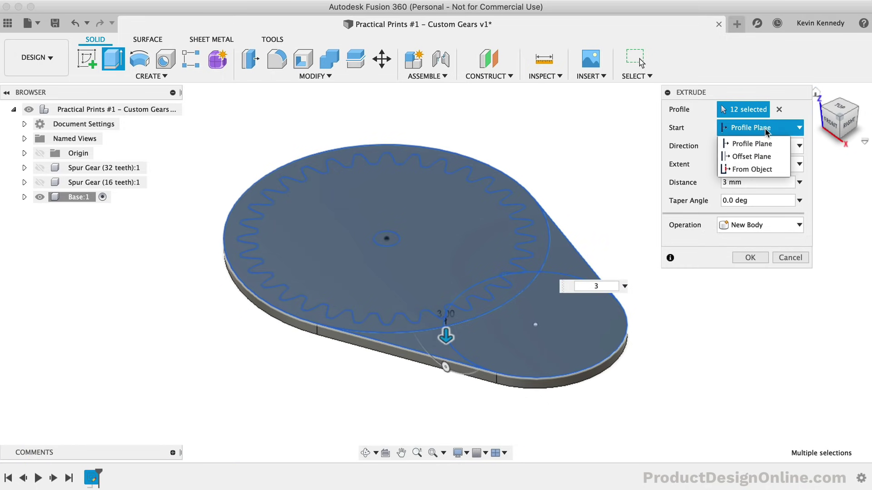
pyautogui.click(756, 156)
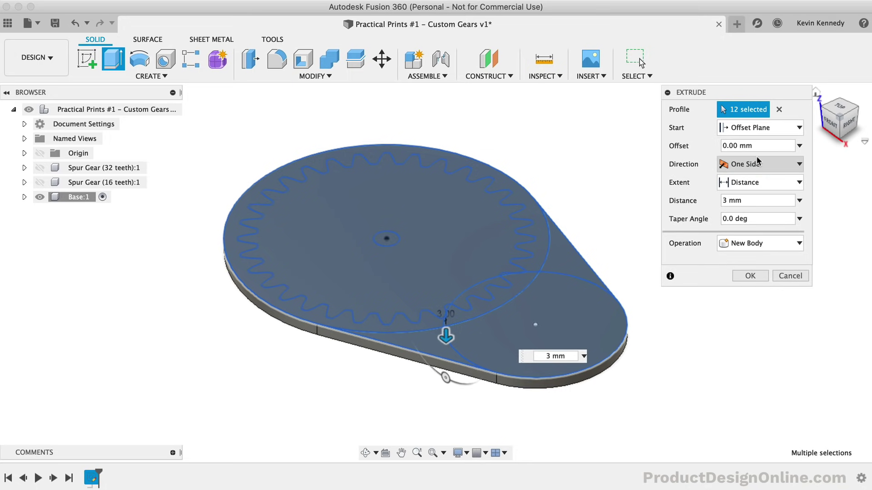
pyautogui.click(723, 146)
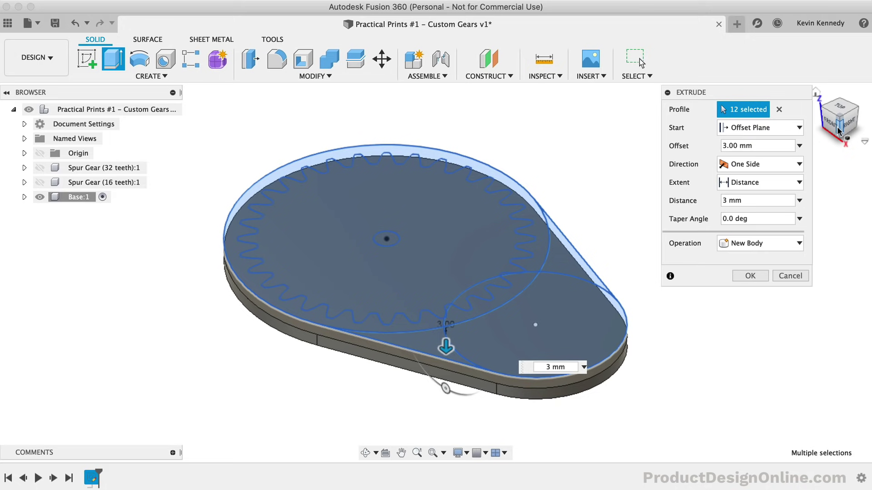
pyautogui.moveTo(837, 122)
pyautogui.mouseDown()
pyautogui.moveTo(842, 103)
pyautogui.moveTo(841, 127)
pyautogui.moveTo(839, 119)
pyautogui.mouseUp()
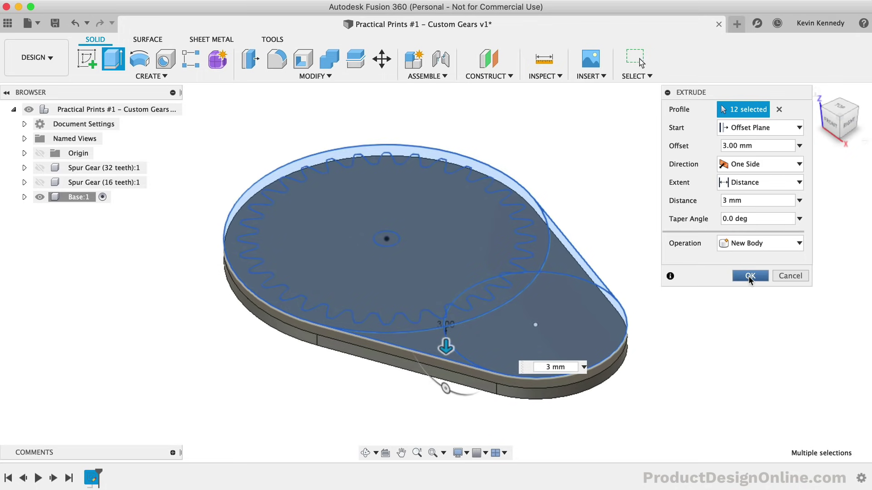
pyautogui.press('Return')
# Show both spur gears and project their centre hole edges into a new sketch on the base's top face.
pyautogui.click(40, 183)
pyautogui.click(39, 167)
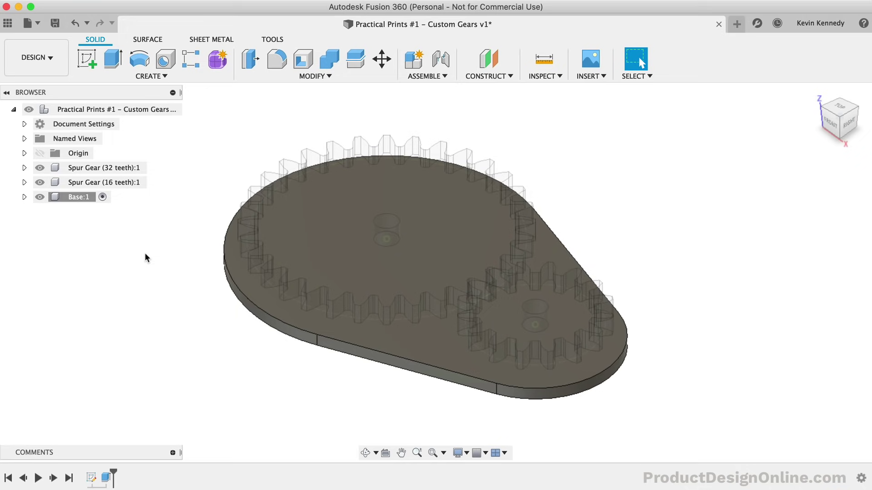
pyautogui.press('s')
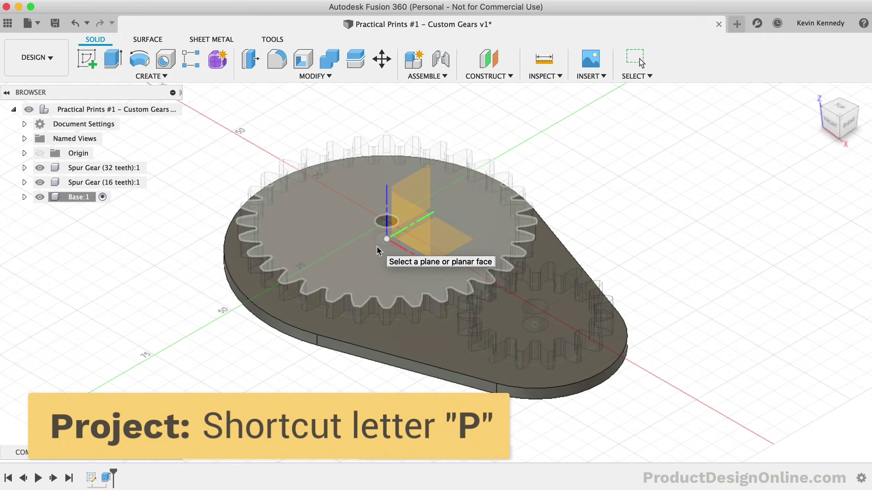
pyautogui.click(378, 279)
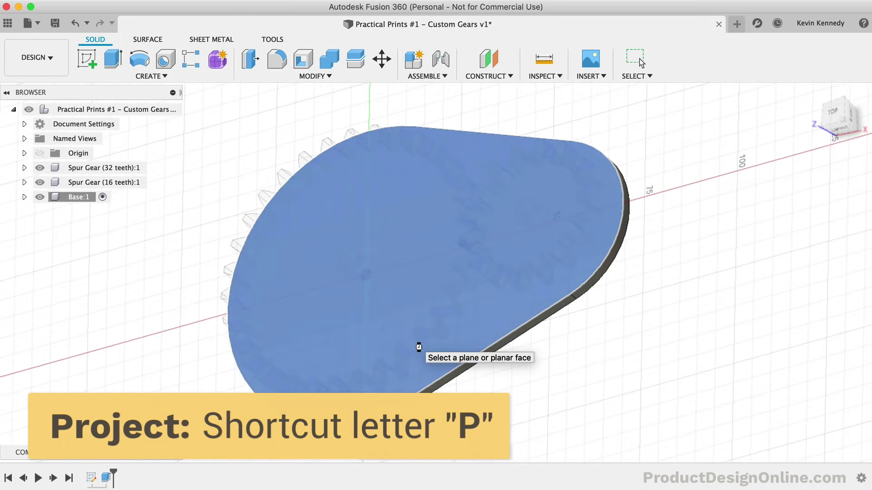
pyautogui.press('p')
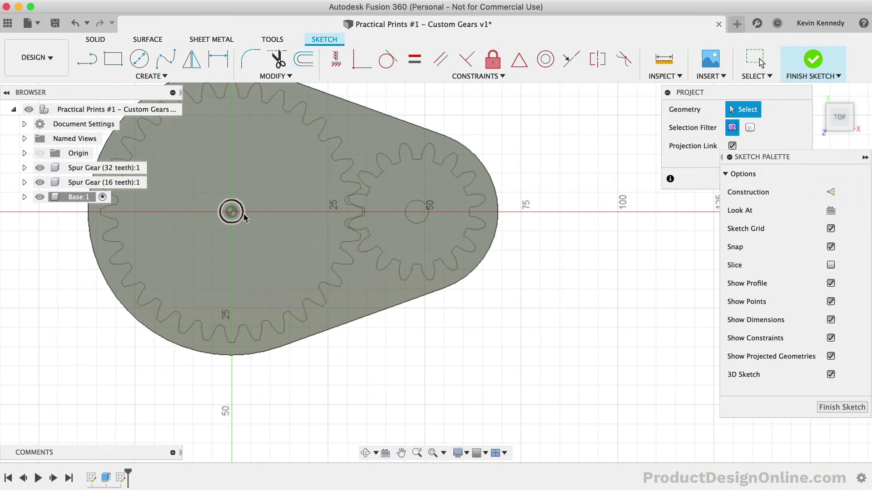
pyautogui.click(229, 208)
pyautogui.click(411, 213)
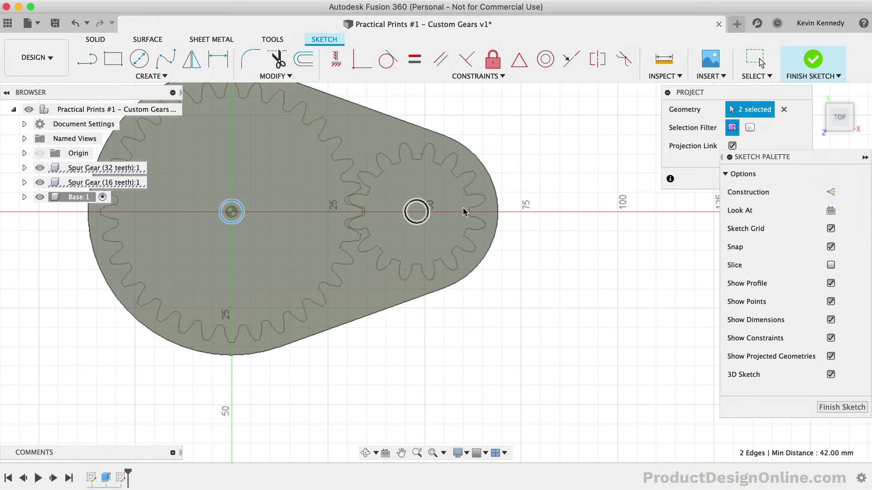
pyautogui.click(749, 178)
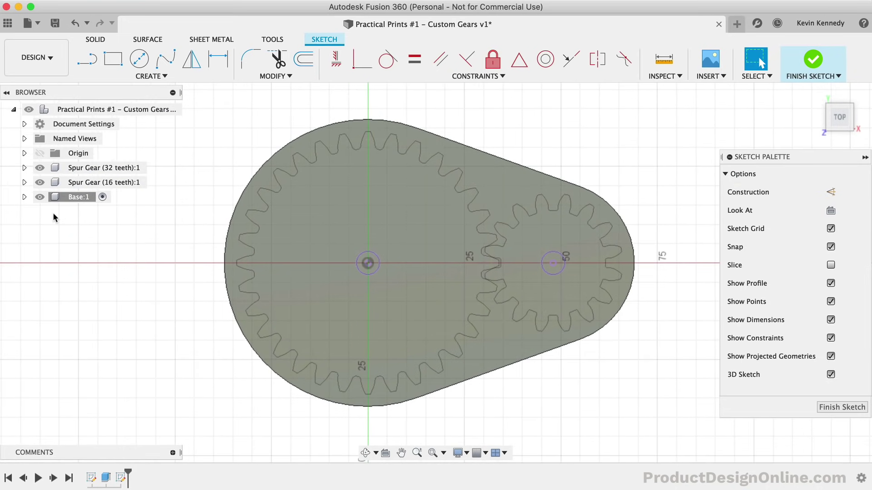
# Hide both spur gears and offset the 32-tooth gear's projected hole circle by -0.2 mm.
pyautogui.click(40, 182)
pyautogui.click(40, 168)
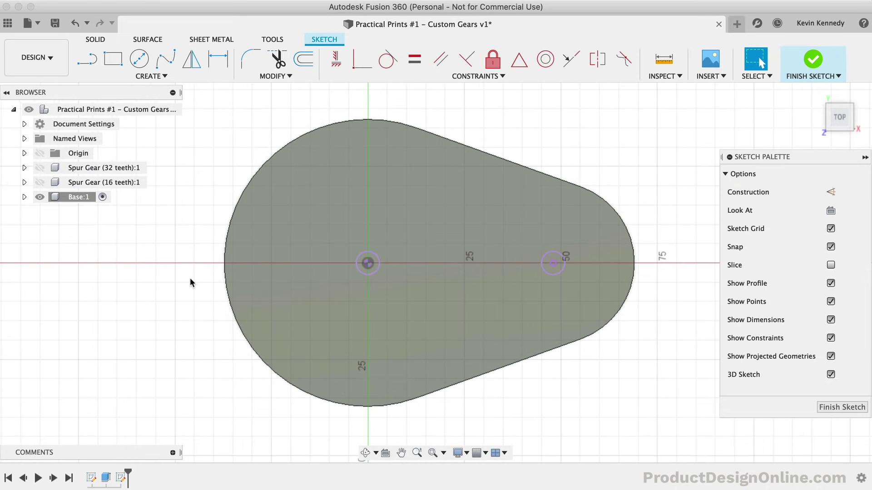
pyautogui.press('o')
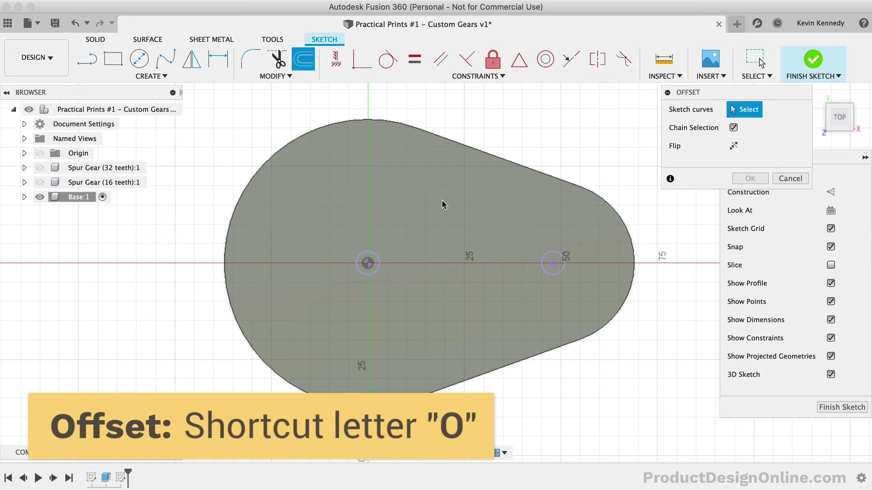
pyautogui.click(361, 261)
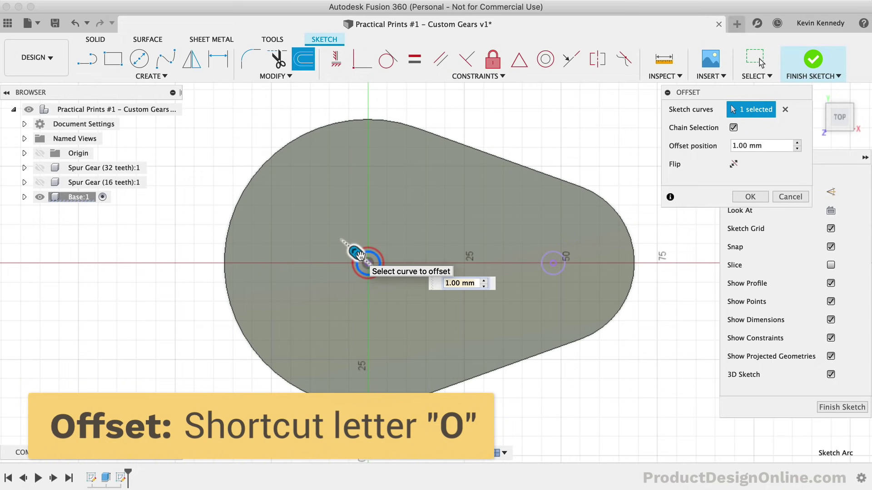
pyautogui.write('-')
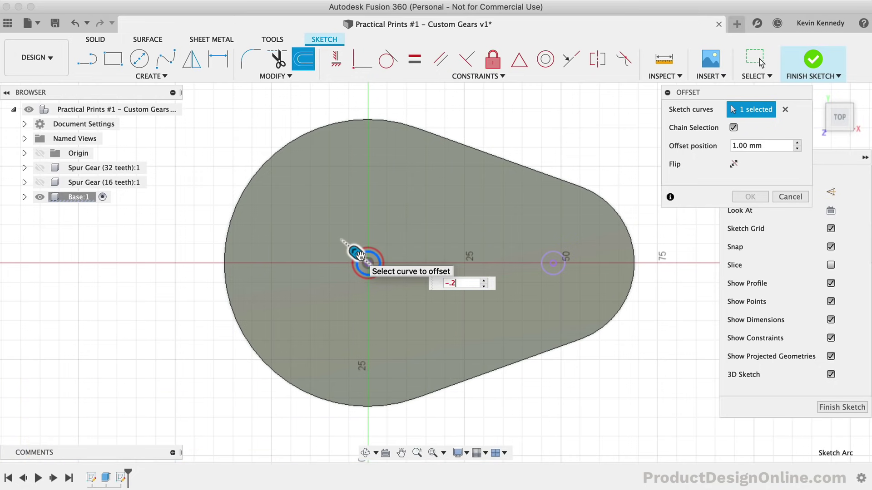
pyautogui.write('.2')
pyautogui.press('Return')
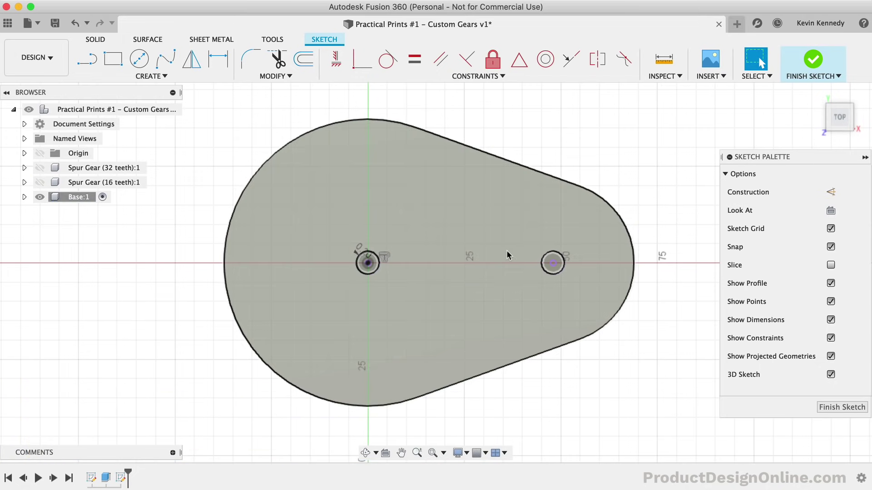
# Offset the 16-tooth gear's projected hole circle by -0.2 mm.
pyautogui.click(518, 254)
pyautogui.rightClick(618, 167)
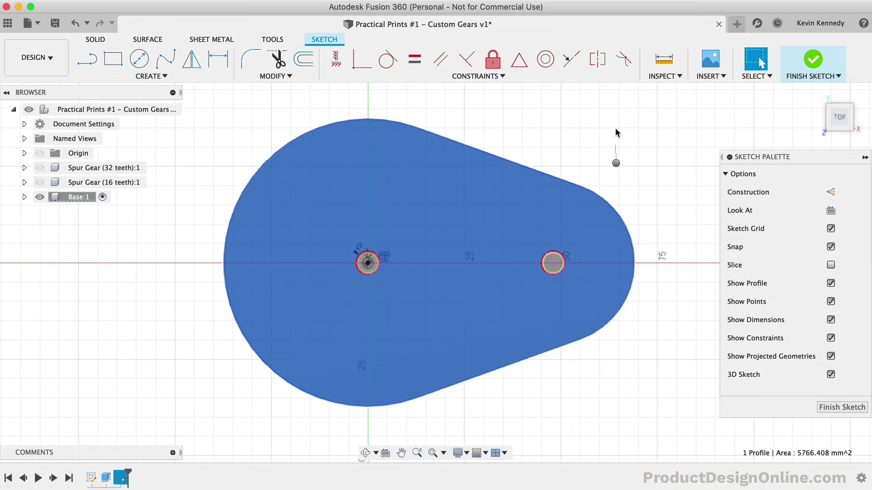
pyautogui.click(616, 125)
pyautogui.click(543, 256)
pyautogui.write('-.')
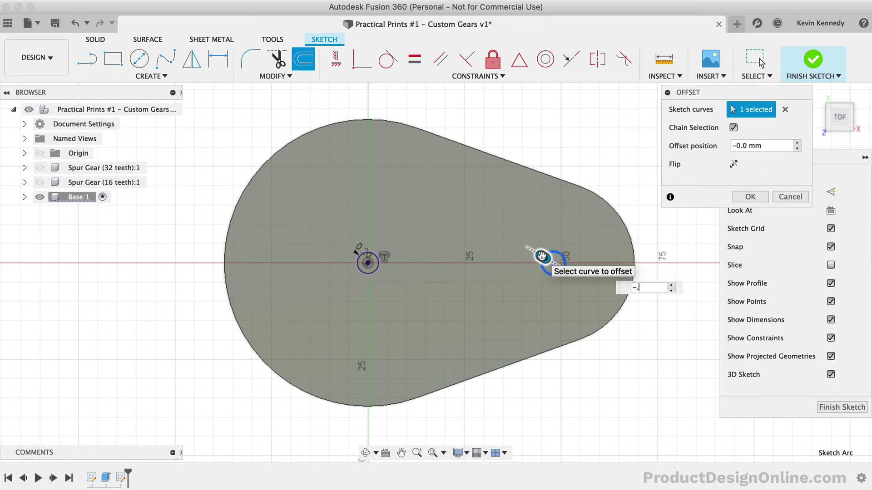
pyautogui.write('2')
pyautogui.press('Return')
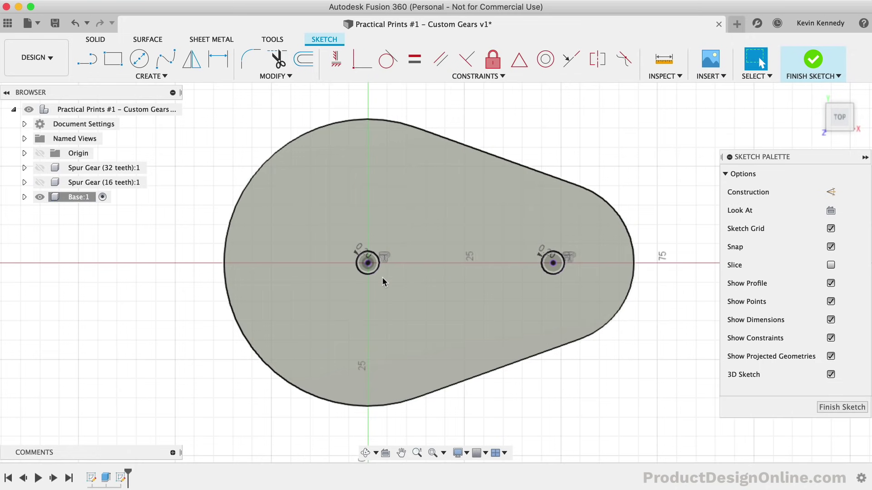
# Extrude the two inner offset circles 10 mm upward as pegs, joined to the base.
pyautogui.press('e')
pyautogui.click(368, 261)
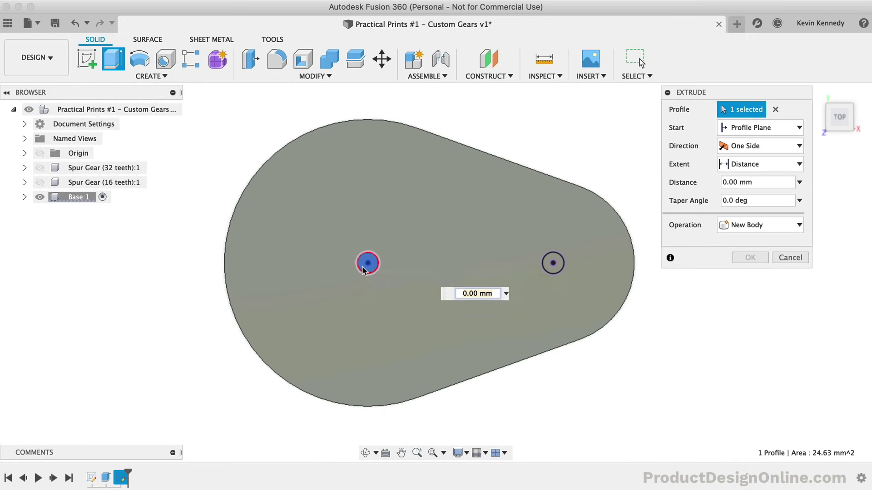
pyautogui.click(545, 267)
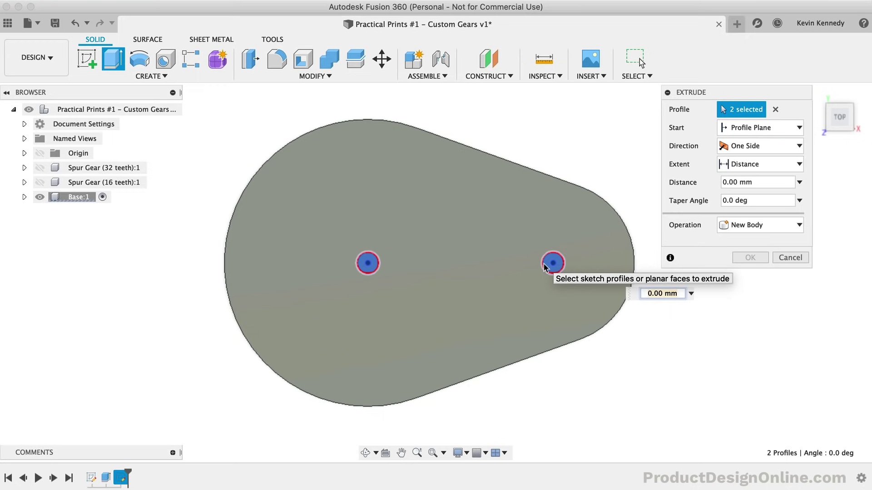
pyautogui.write('10')
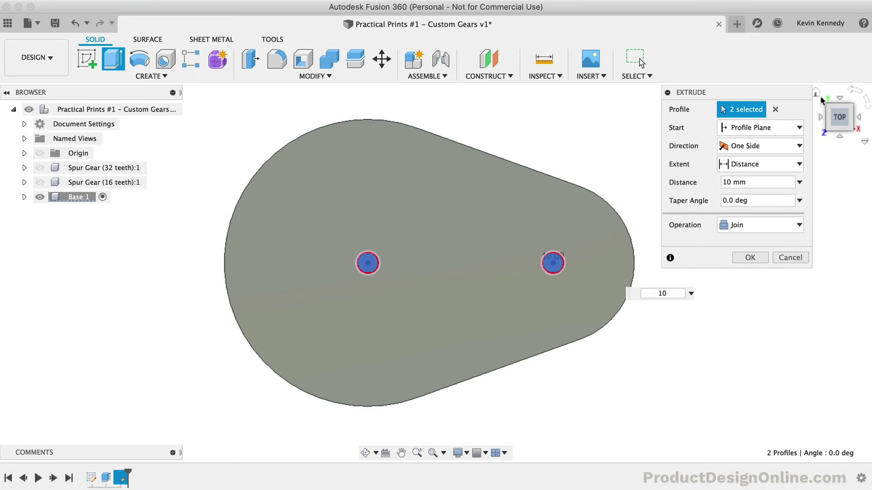
pyautogui.click(816, 93)
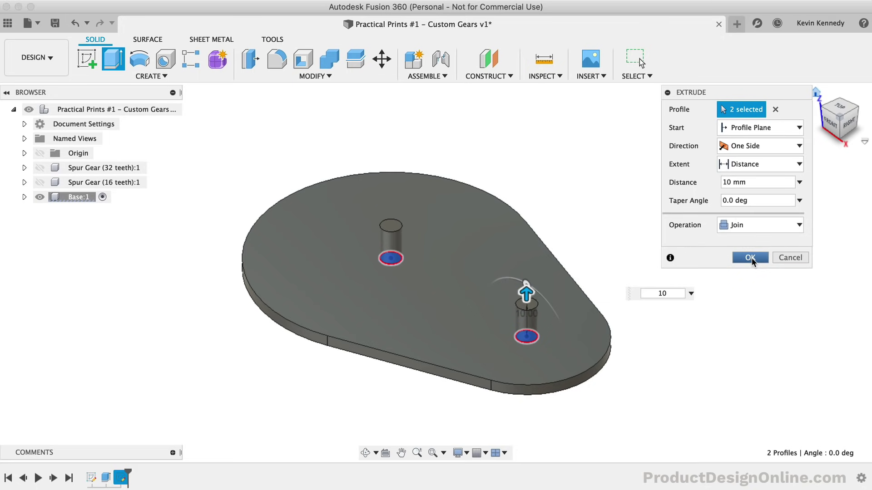
pyautogui.click(750, 257)
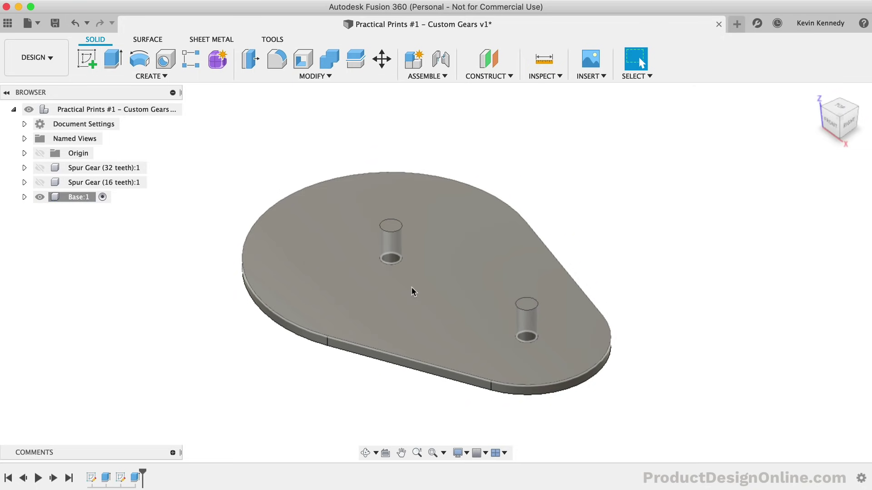
# Start a sketch on the base's top face and offset the edge of the large gear's peg outward by 10 mm.
pyautogui.press('o')
pyautogui.click(411, 287)
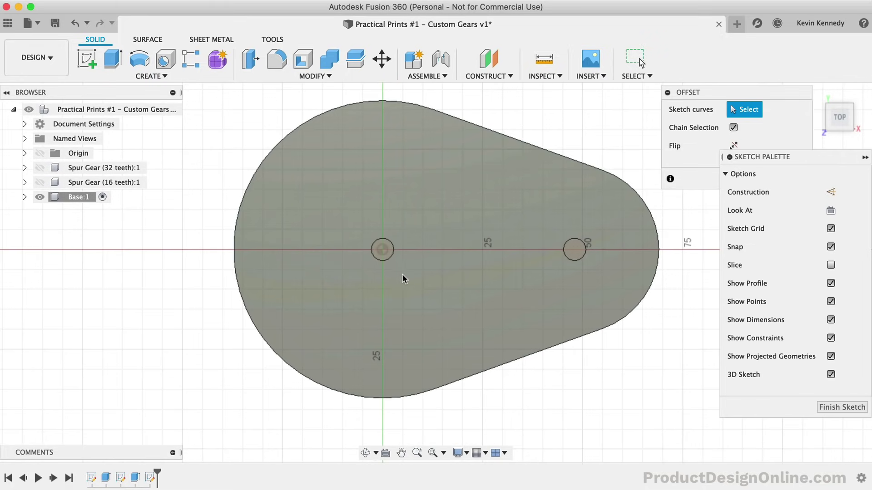
pyautogui.click(391, 259)
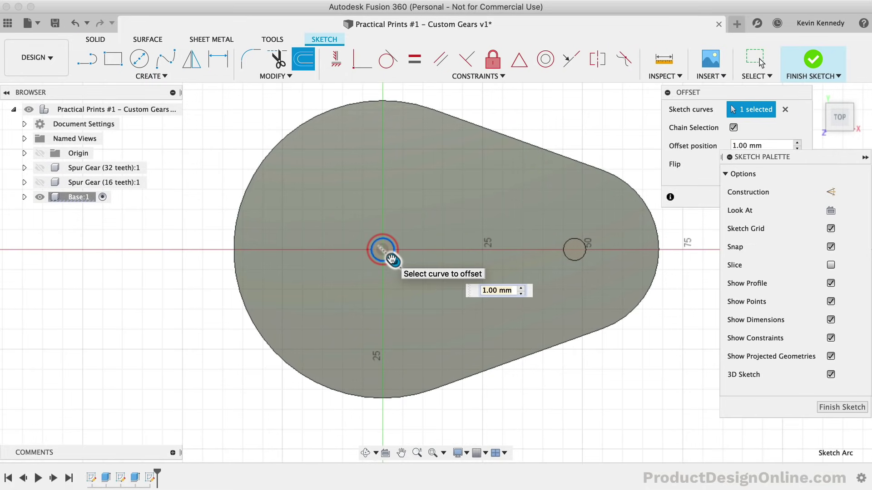
pyautogui.write('10')
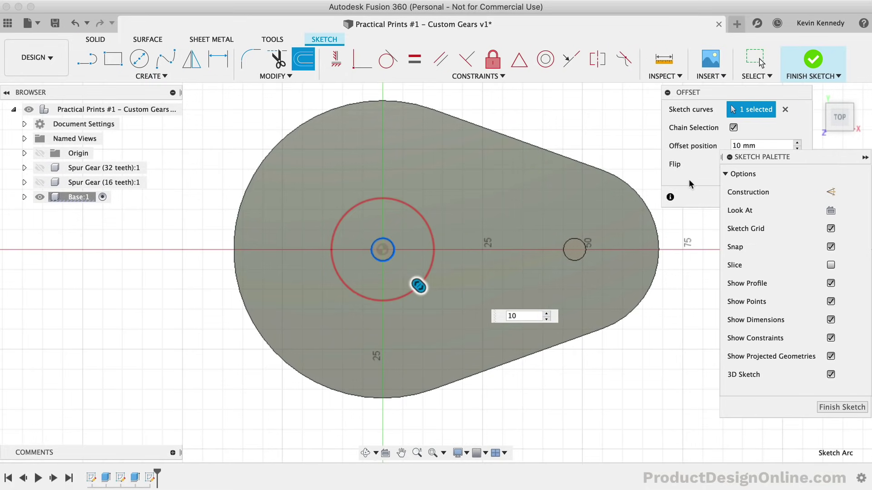
pyautogui.press('Return')
# Offset the edge of the small gear's peg outward by 5 mm.
pyautogui.press('Return')
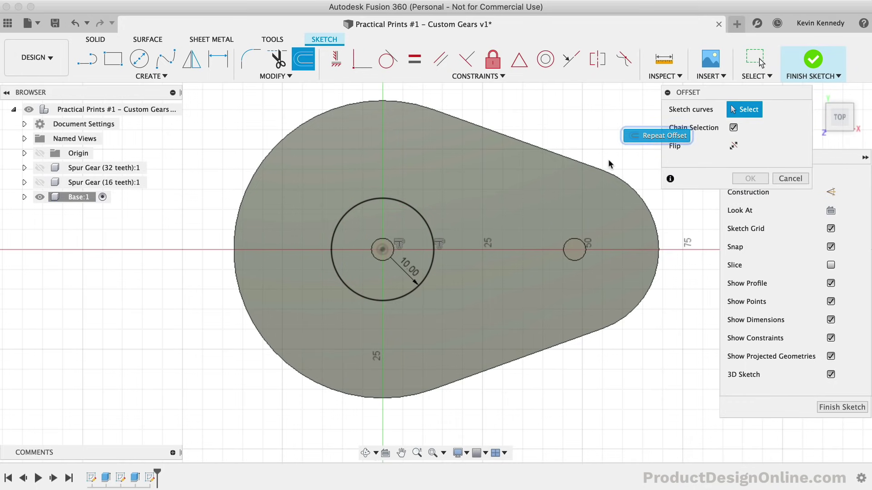
pyautogui.click(566, 240)
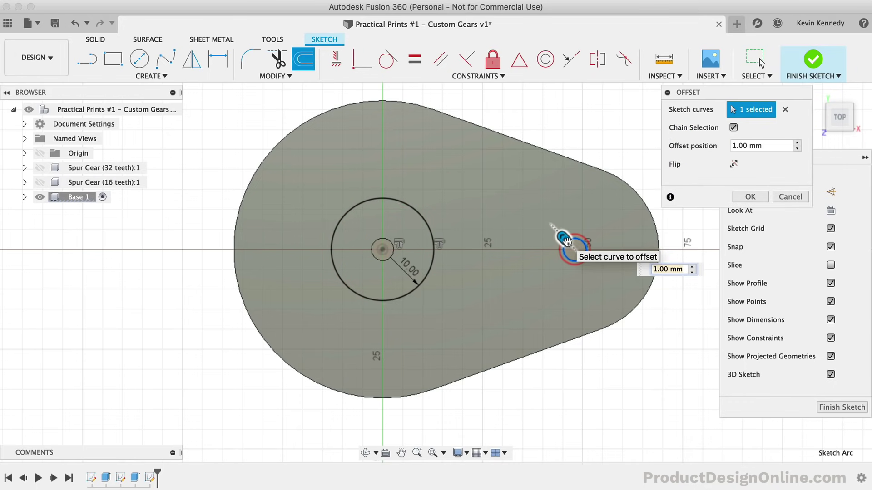
pyautogui.write('5')
pyautogui.press('Return')
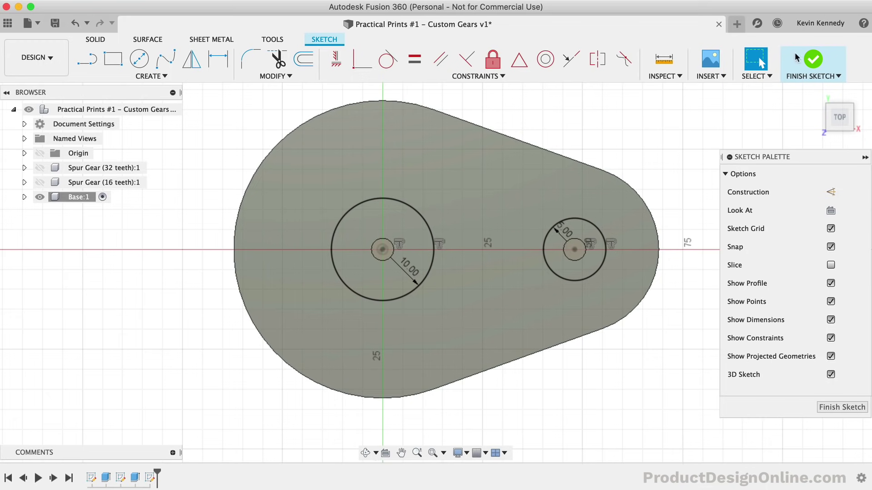
# Extrude the two ring profiles around the pegs 3 mm upward as spacers, joined to the base.
pyautogui.click(833, 130)
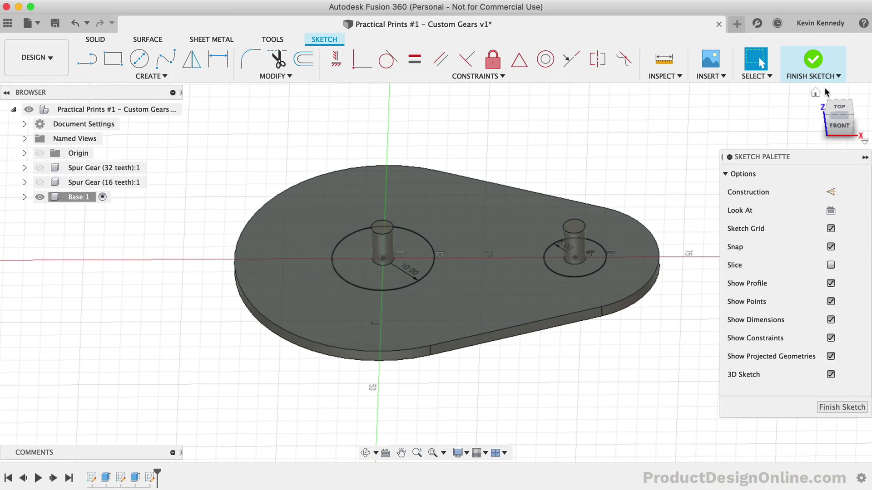
pyautogui.press('e')
pyautogui.click(555, 263)
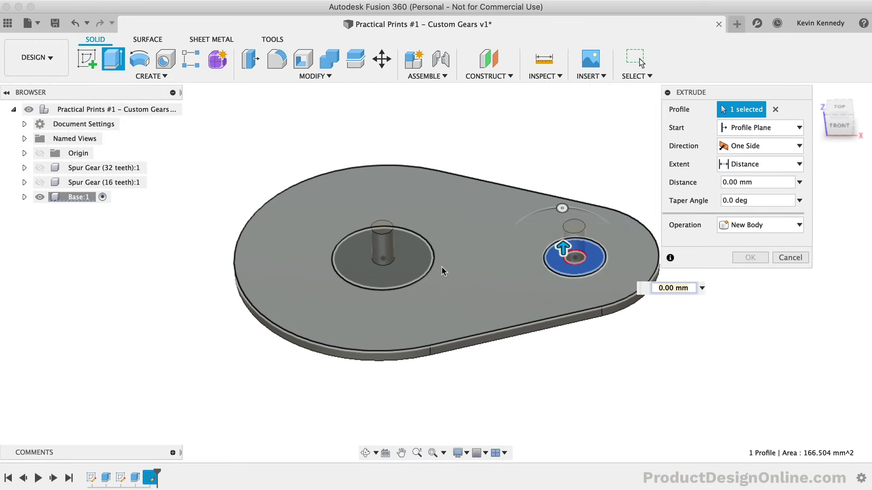
pyautogui.click(418, 272)
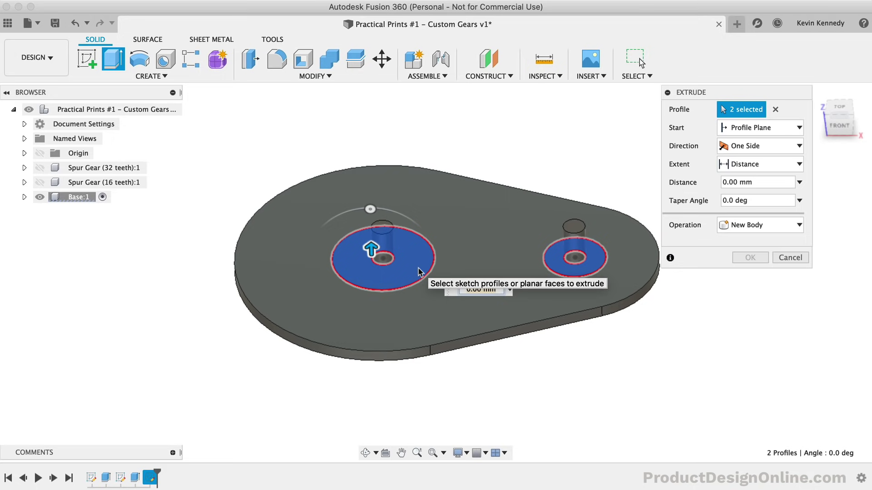
pyautogui.write('3')
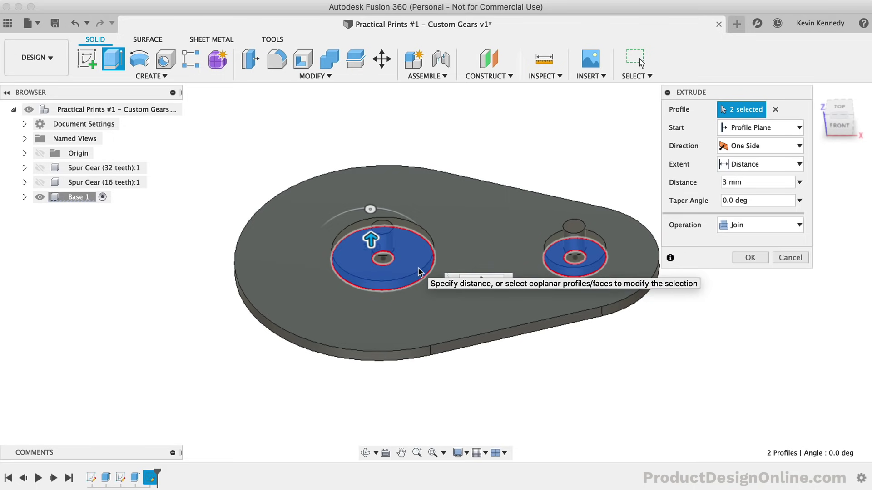
pyautogui.press('Return')
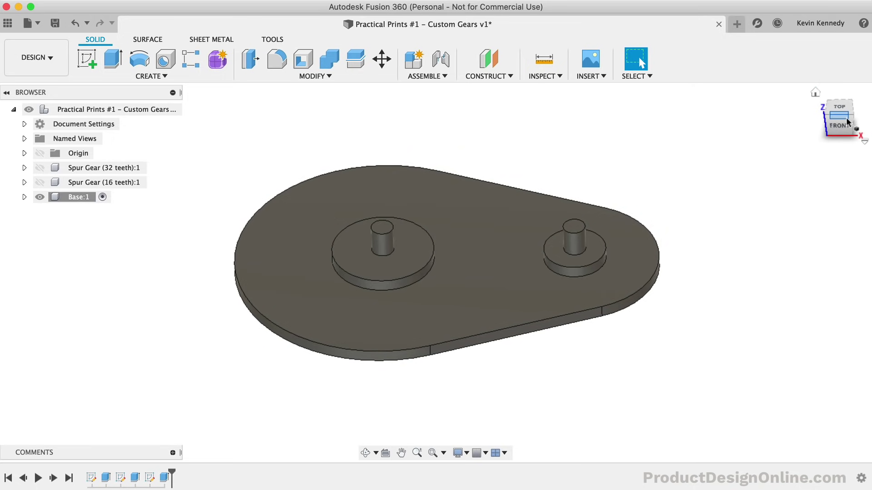
# Show the 32-tooth and 16-tooth gears again and activate the top-level assembly component.
pyautogui.click(847, 122)
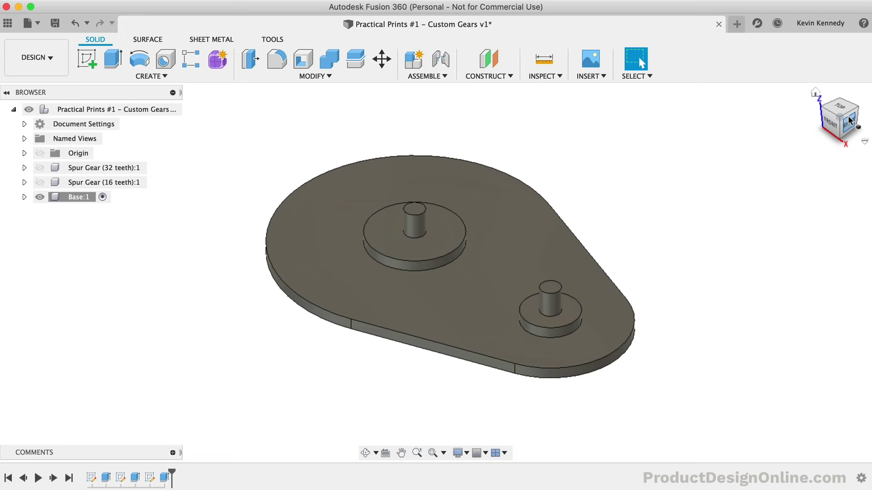
pyautogui.click(815, 93)
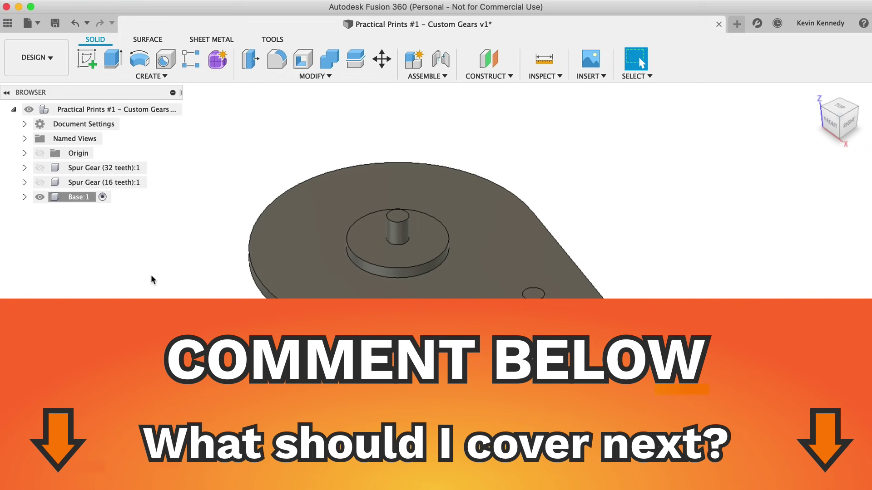
pyautogui.click(40, 182)
pyautogui.click(40, 168)
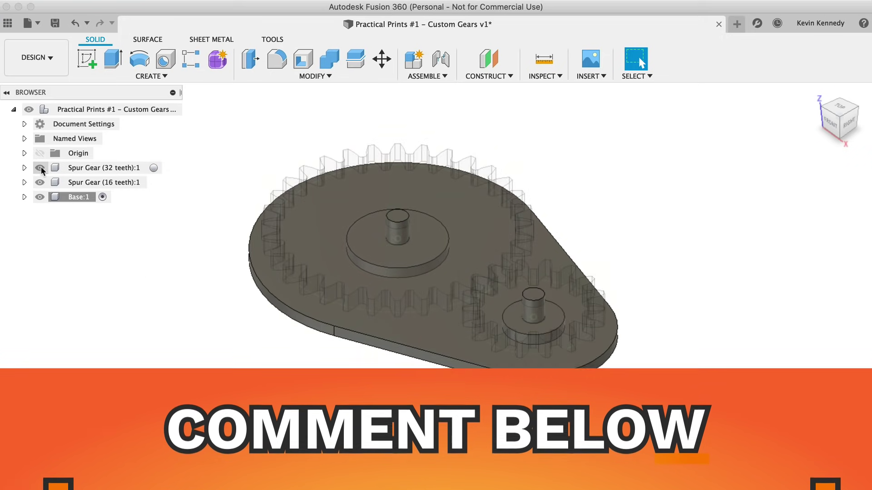
pyautogui.click(172, 109)
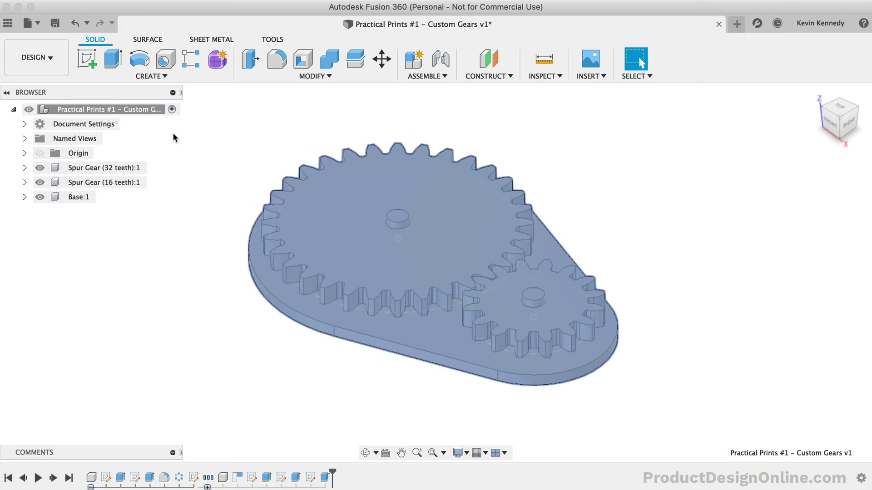
# Ground the Base component so it stays fixed in the assembly.
pyautogui.click(815, 94)
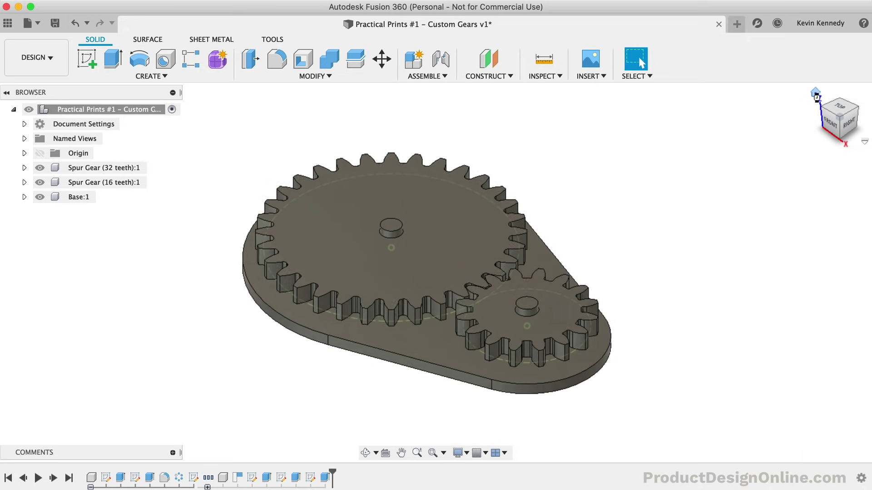
pyautogui.click(827, 114)
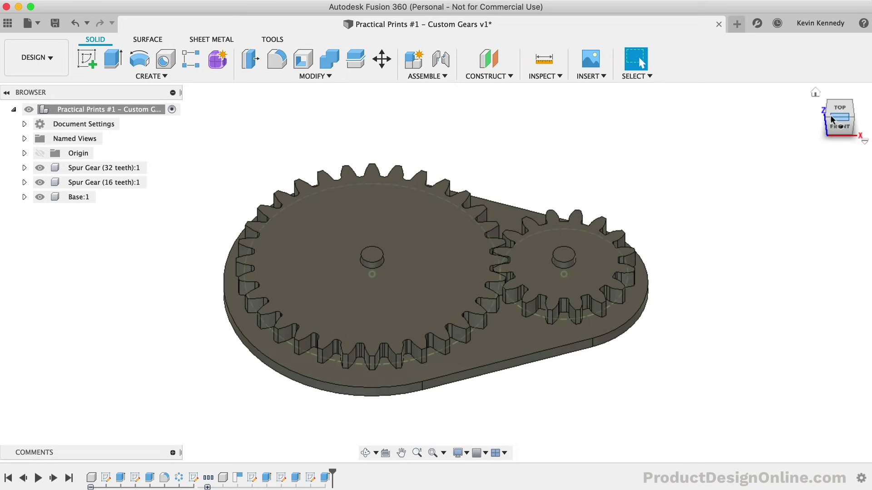
pyautogui.scroll(5, 454, 440)
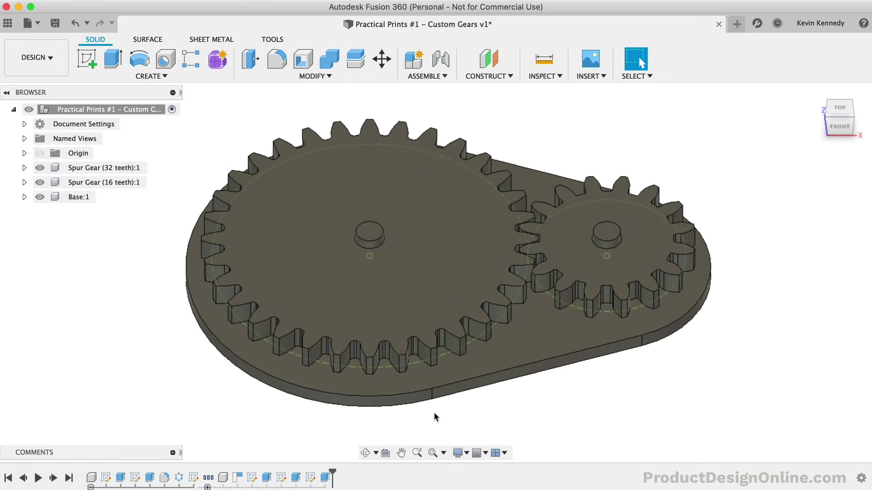
pyautogui.rightClick(74, 198)
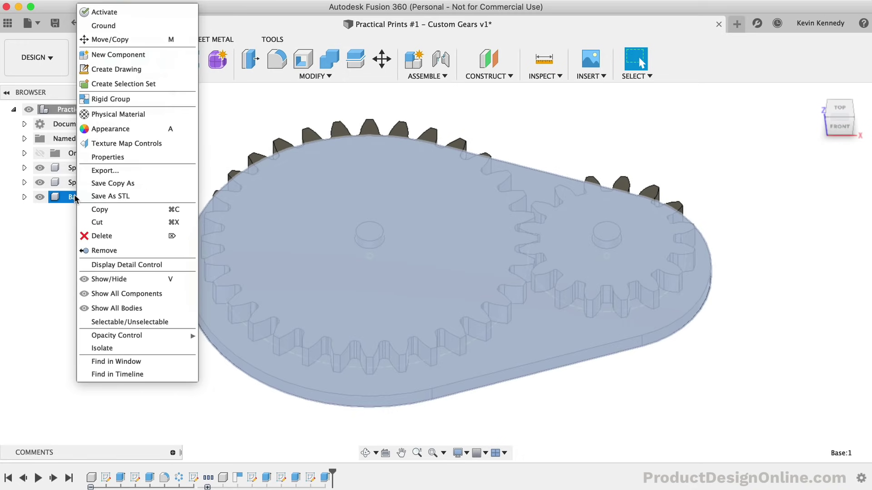
pyautogui.click(128, 27)
pyautogui.click(133, 337)
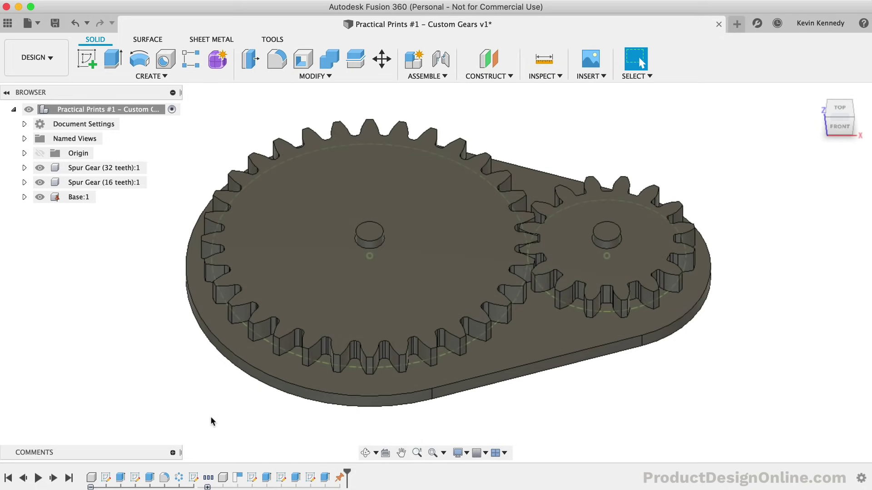
# Create a revolute as-built joint between the 32-tooth gear and the base, centred on the large gear's peg and rotating about the Z axis.
pyautogui.click(418, 77)
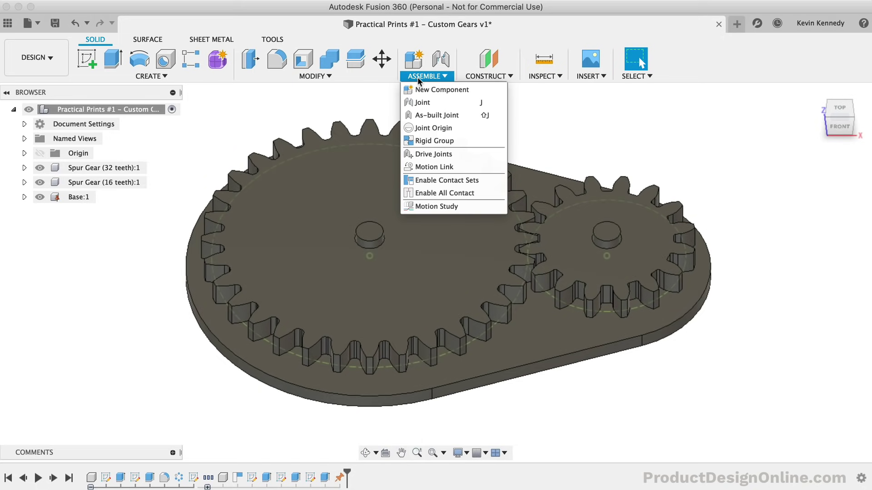
pyautogui.click(468, 117)
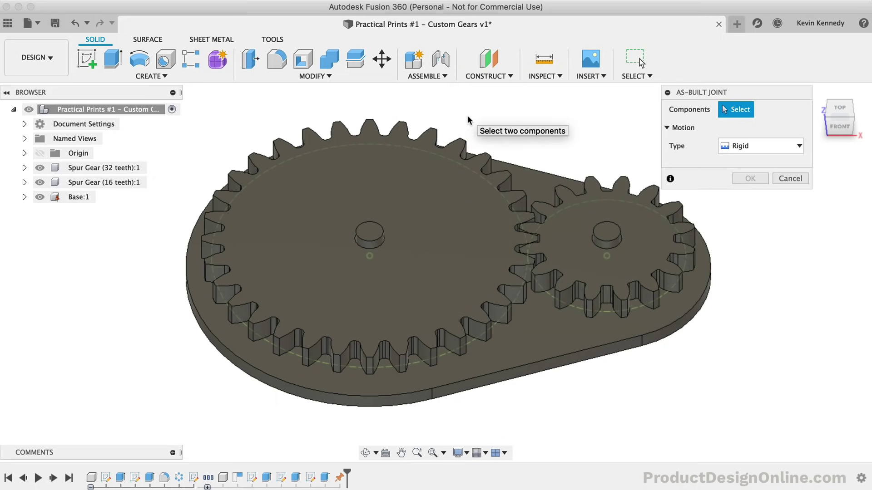
pyautogui.click(753, 145)
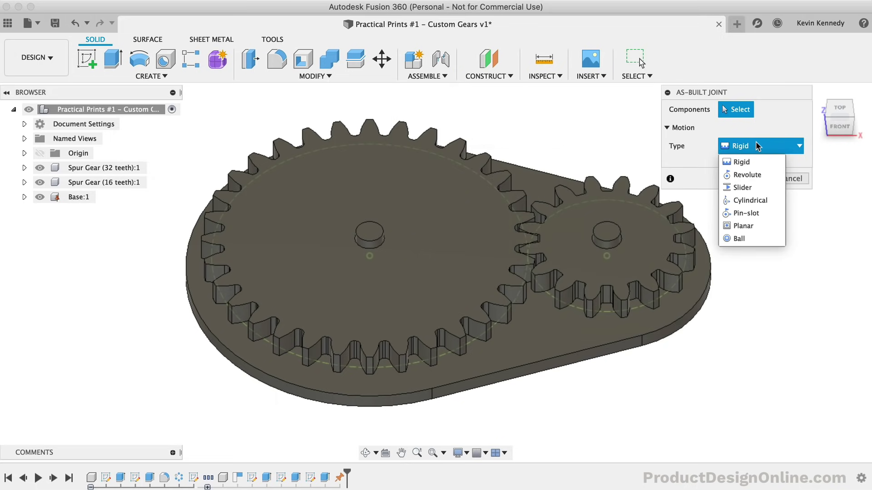
pyautogui.click(766, 175)
pyautogui.click(466, 226)
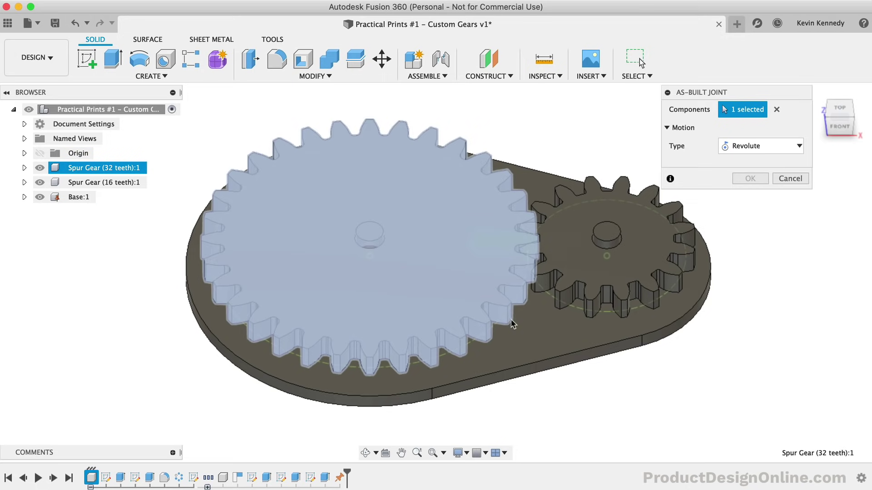
pyautogui.click(518, 343)
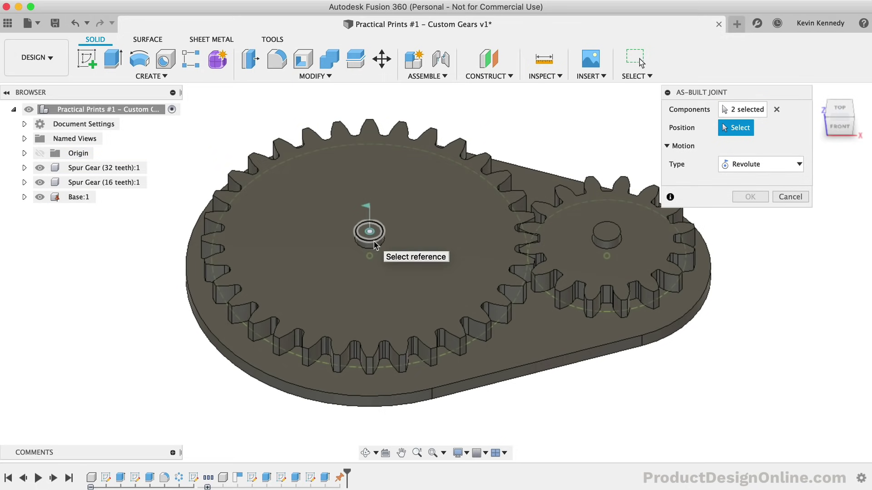
pyautogui.click(370, 231)
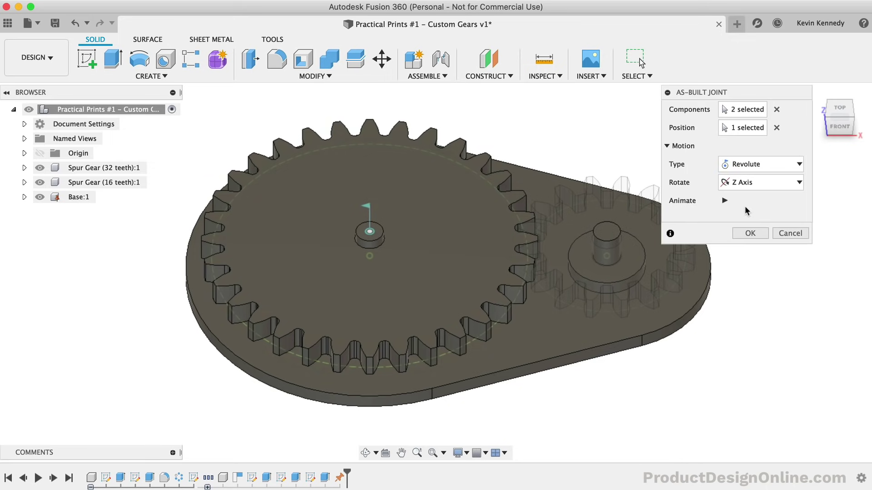
pyautogui.click(747, 234)
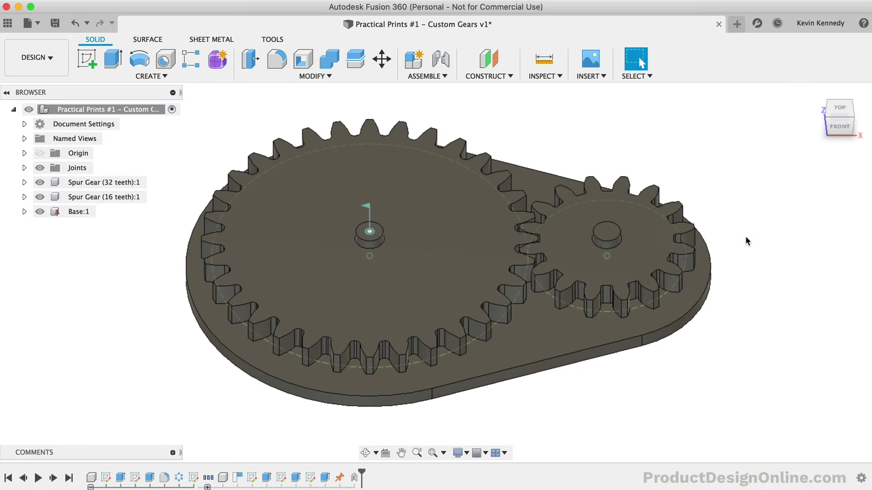
# Create a revolute as-built joint between the 16-tooth gear and the base, centred on the small gear's peg.
pyautogui.hotkey('shift', 'j')
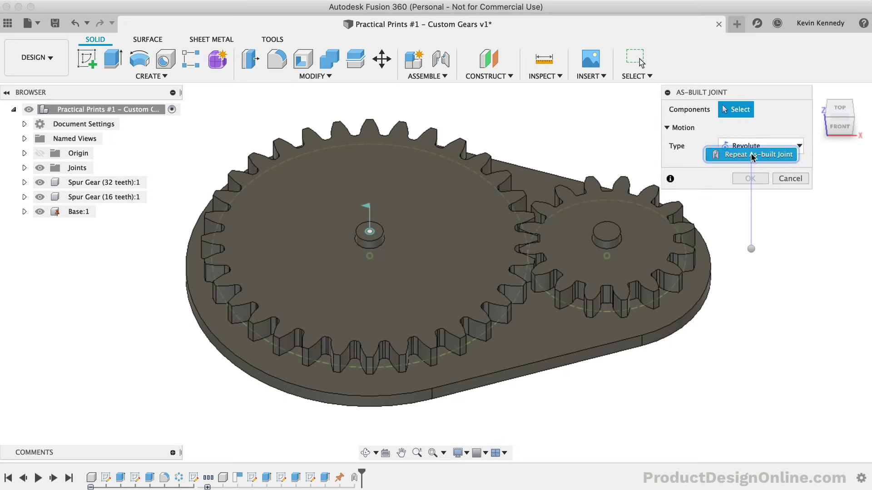
pyautogui.click(657, 231)
pyautogui.click(553, 331)
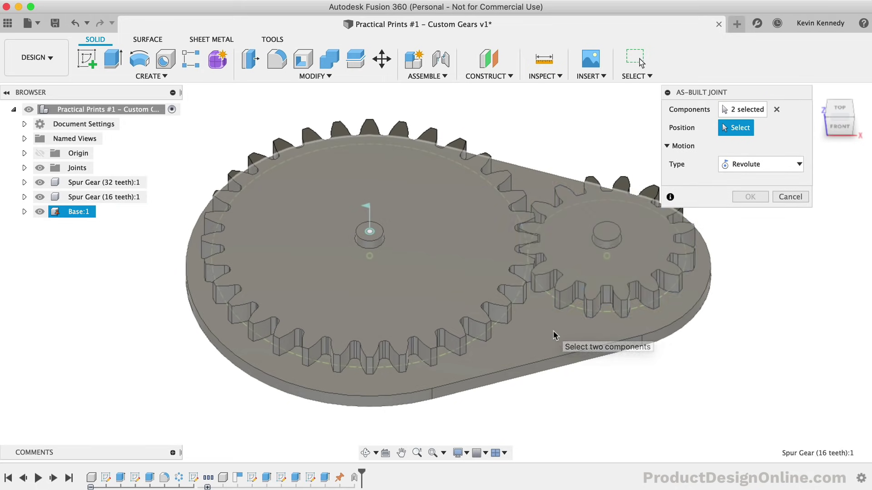
pyautogui.click(604, 233)
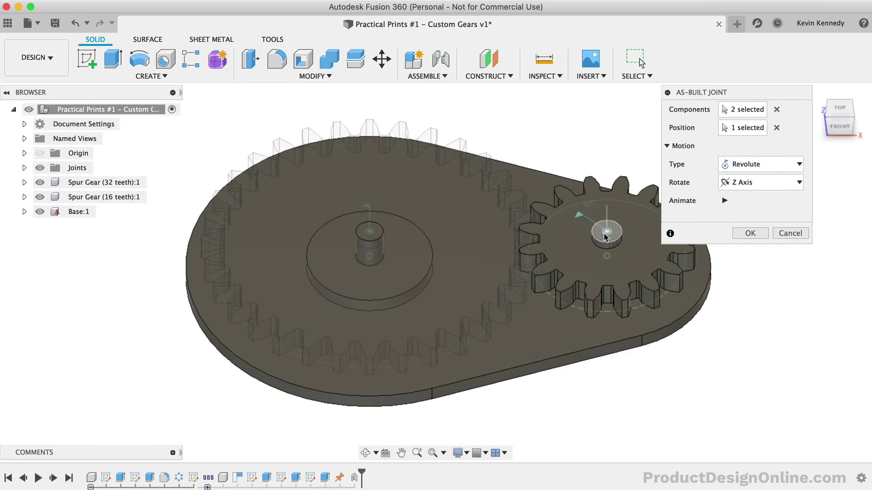
pyautogui.click(758, 234)
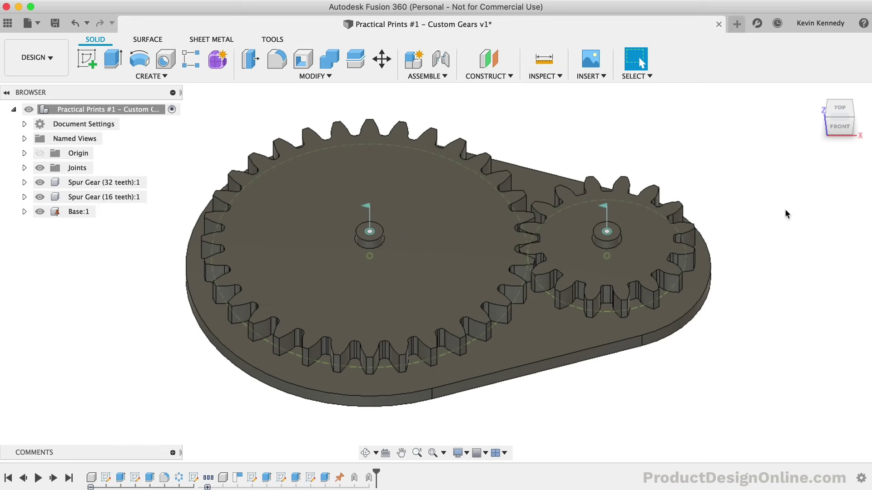
# Start a motion link between the large gear's and small gear's revolute joints and stop its preview animation.
pyautogui.click(430, 77)
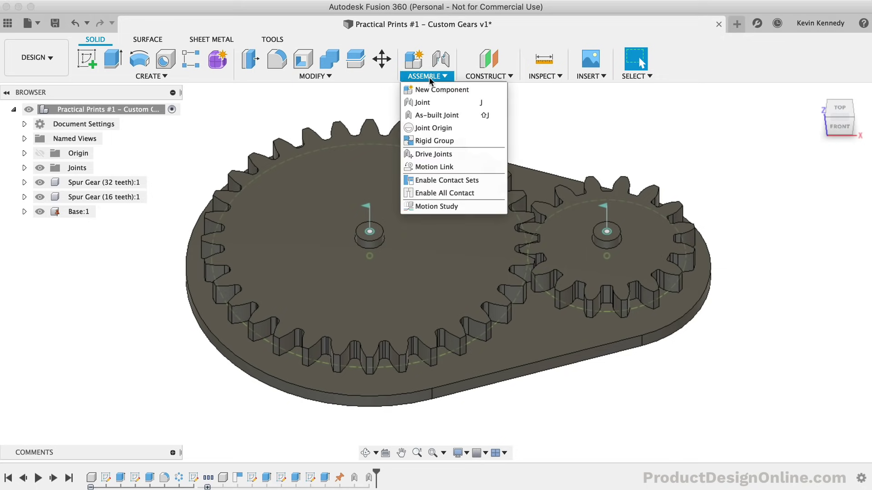
pyautogui.click(432, 166)
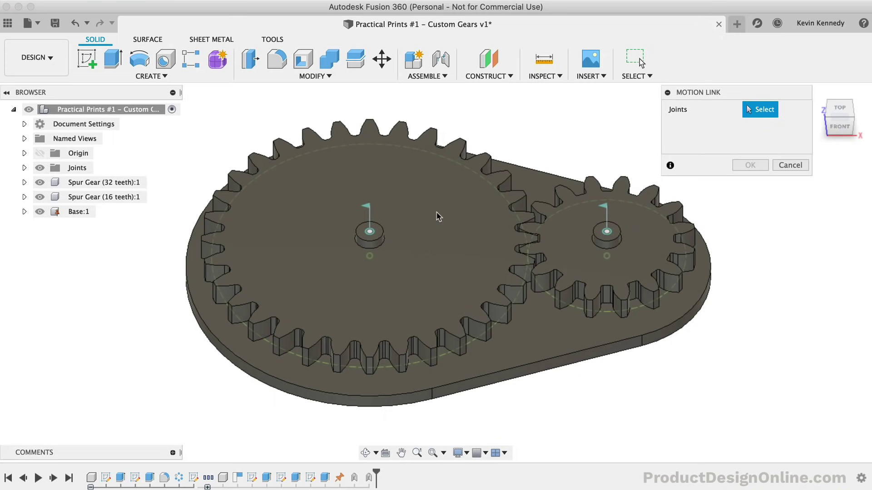
pyautogui.click(376, 235)
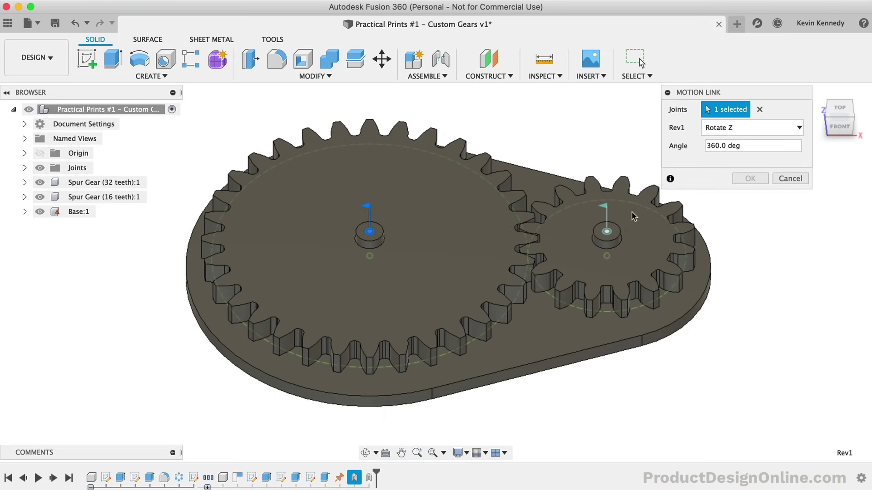
pyautogui.click(605, 209)
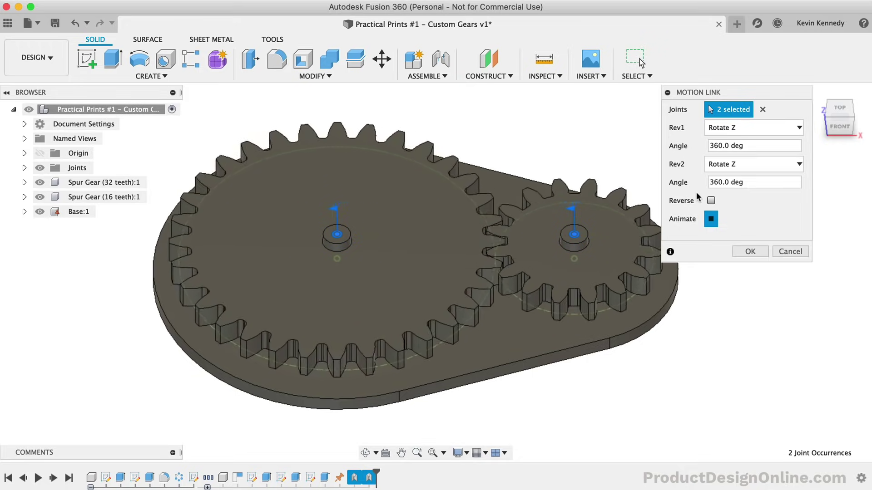
pyautogui.click(710, 220)
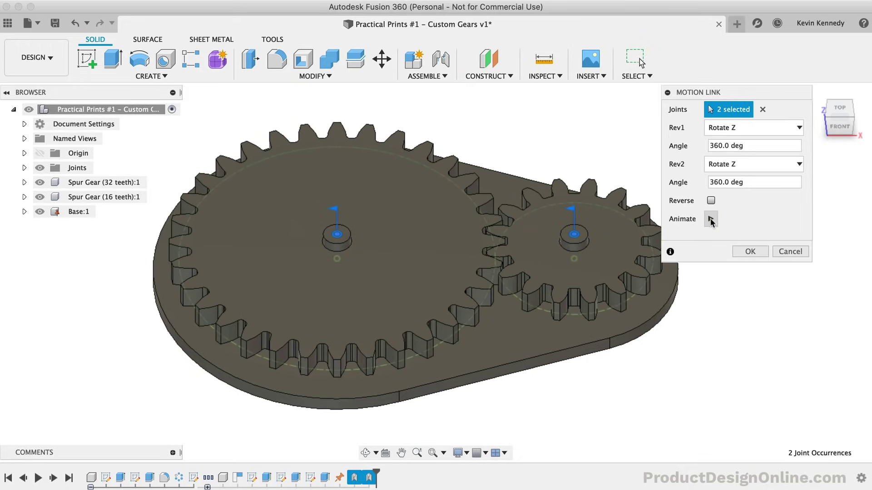
# Set the large gear joint's angle in the motion link to 360.0 * (16/32).
pyautogui.moveTo(739, 89); pyautogui.dragTo(743, 100)
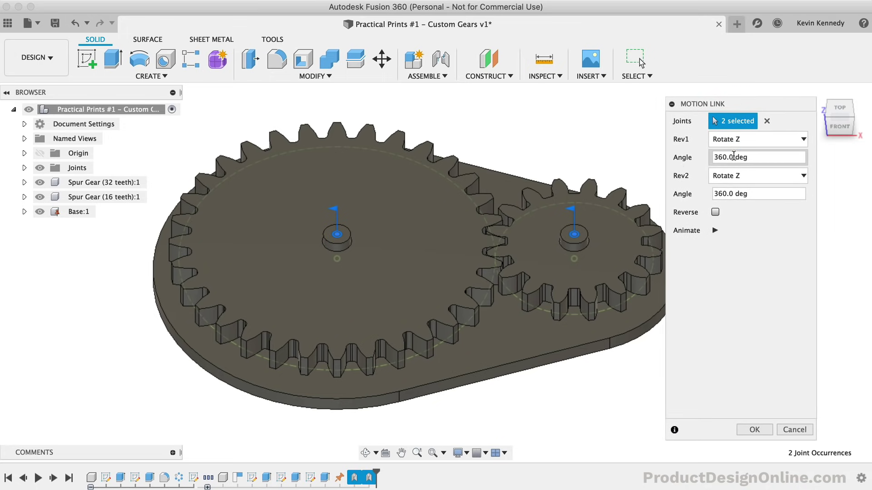
pyautogui.doubleClick(769, 157)
pyautogui.press('BackSpace')
pyautogui.write('* 16/32)')
pyautogui.press('Left')
pyautogui.press('Left')
pyautogui.press('Left')
pyautogui.press('Left')
pyautogui.press('Left')
pyautogui.press('Left')
pyautogui.write('(')
pyautogui.press('Tab')
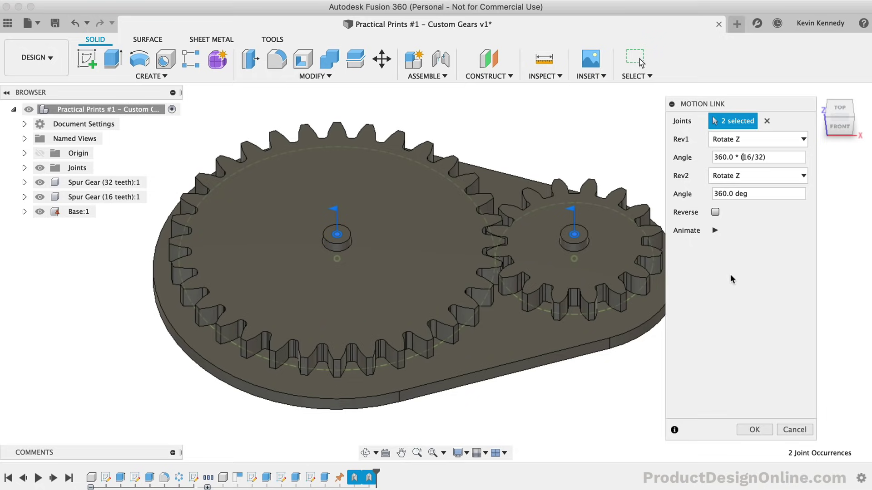
# Preview the linked gear motion, reverse the relative rotation direction, and accept the motion link.
pyautogui.click(716, 231)
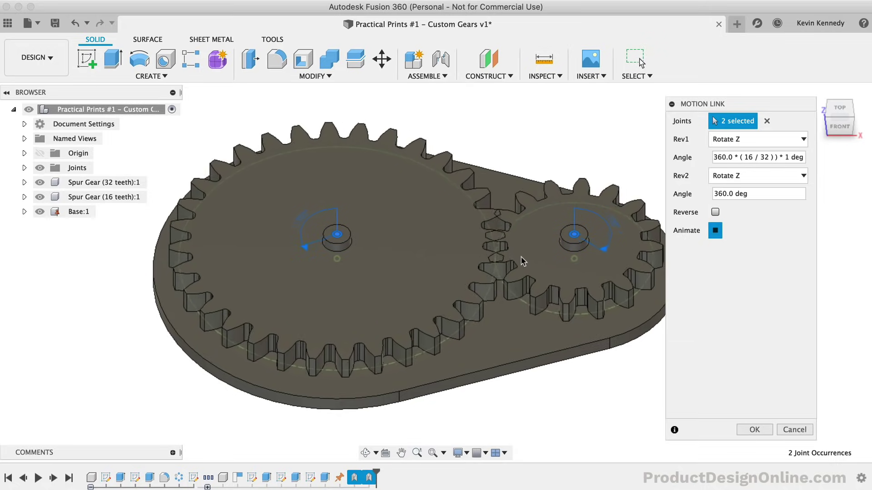
pyautogui.click(715, 212)
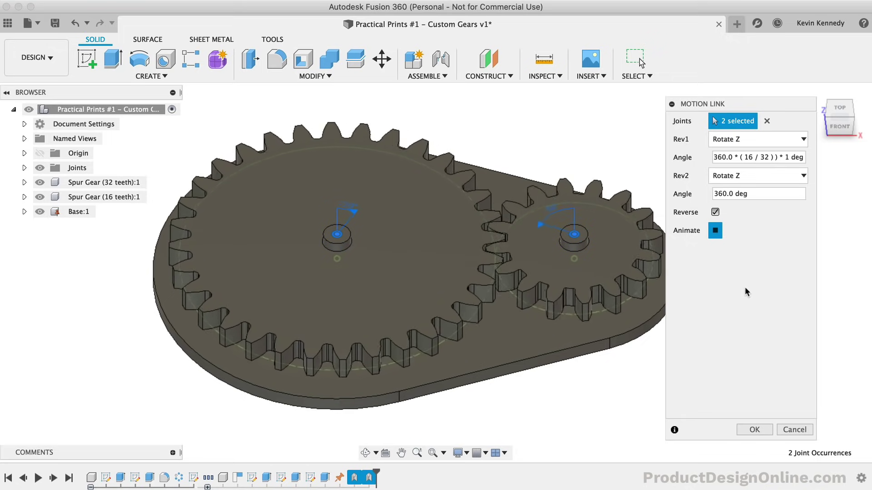
pyautogui.click(753, 429)
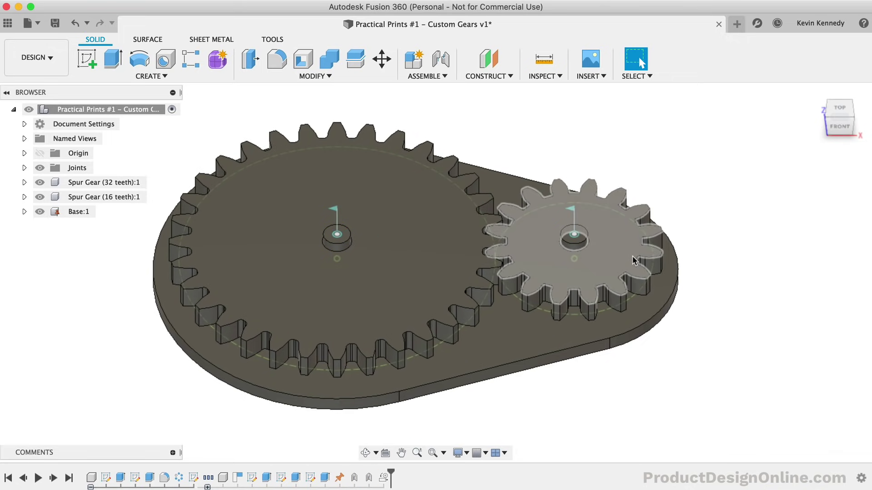
# Turn the small gear to test the linked motion, and activate the 32-tooth spur gear component for editing.
pyautogui.moveTo(637, 275); pyautogui.dragTo(622, 307)
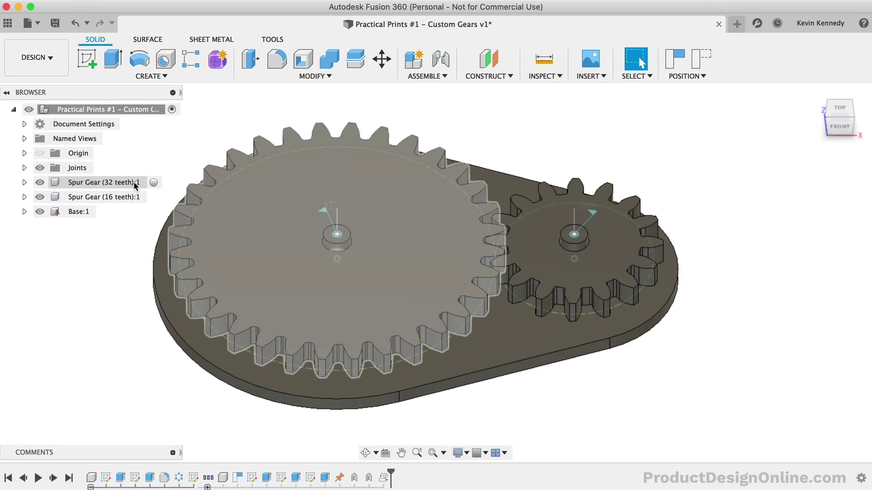
pyautogui.click(154, 182)
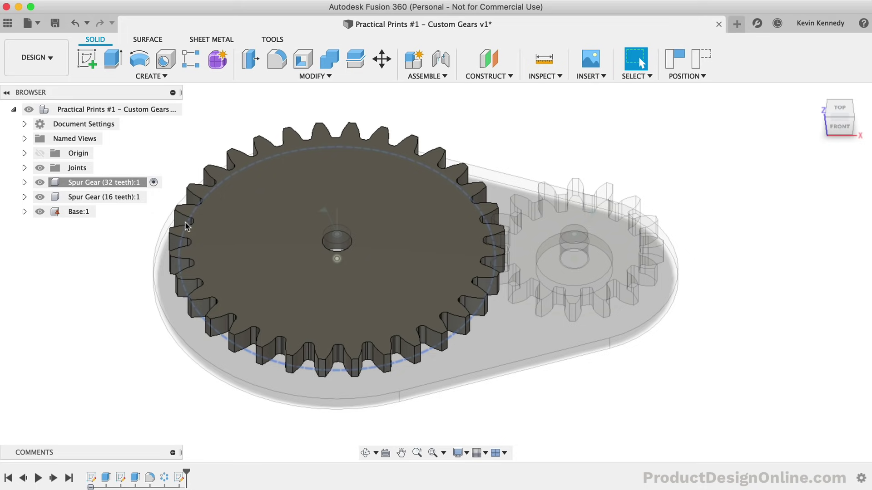
pyautogui.click(260, 246)
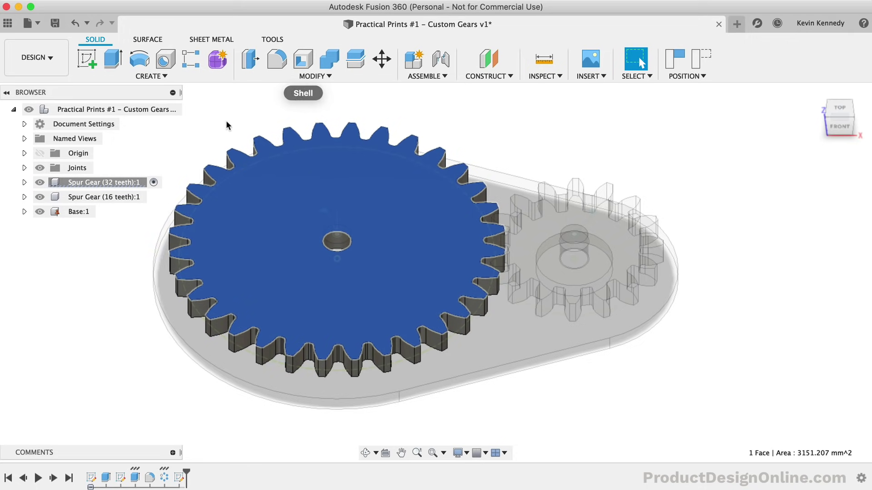
pyautogui.click(212, 132)
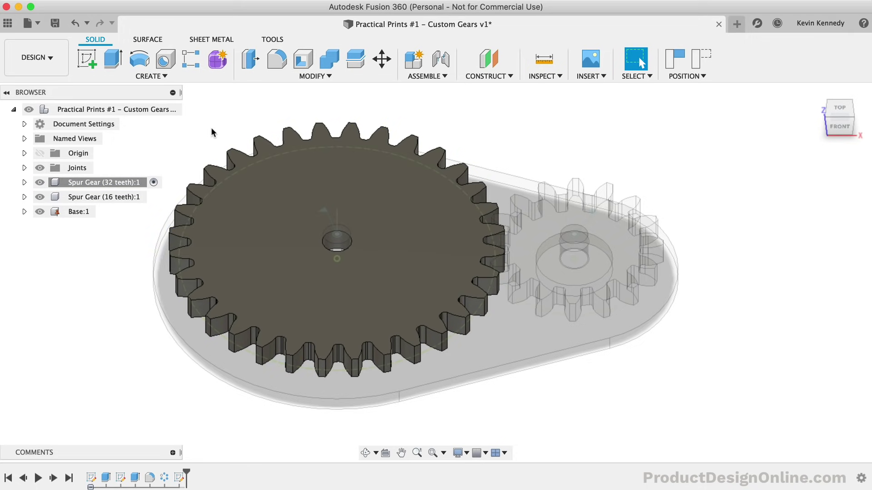
# Open the sketch containing the 32-tooth gear's dashed pitch circle for editing, capturing the components' current position.
pyautogui.click(201, 207)
pyautogui.press('m')
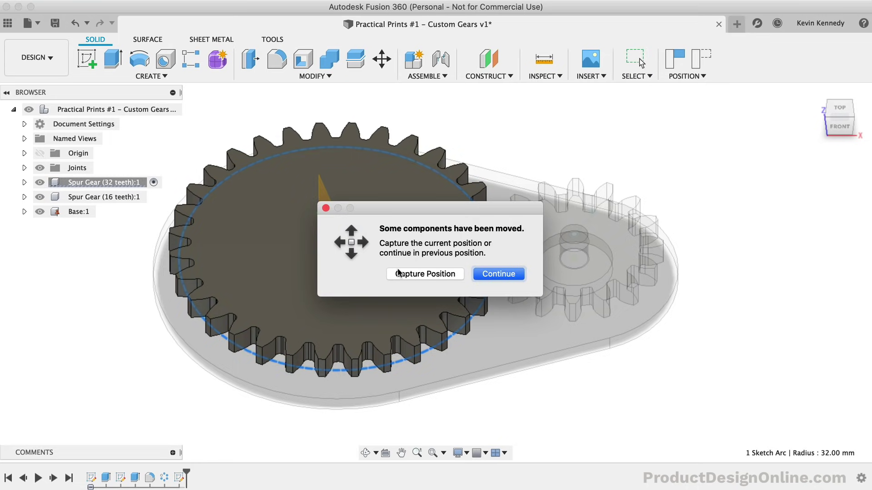
pyautogui.click(400, 274)
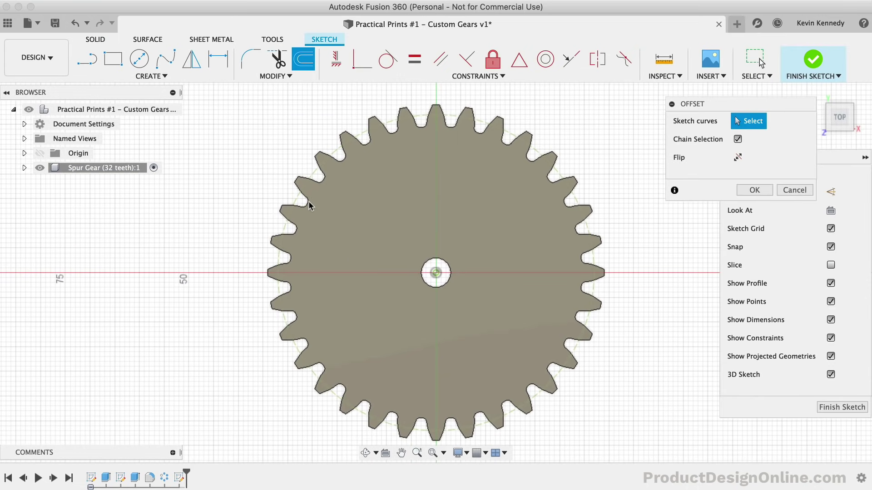
# Offset the 32-tooth gear's pitch circle inward twice, by about 5.19 mm for the rim and about 26.13 mm for the hub.
pyautogui.click(298, 200)
pyautogui.moveTo(292, 196); pyautogui.dragTo(319, 202)
pyautogui.click(754, 208)
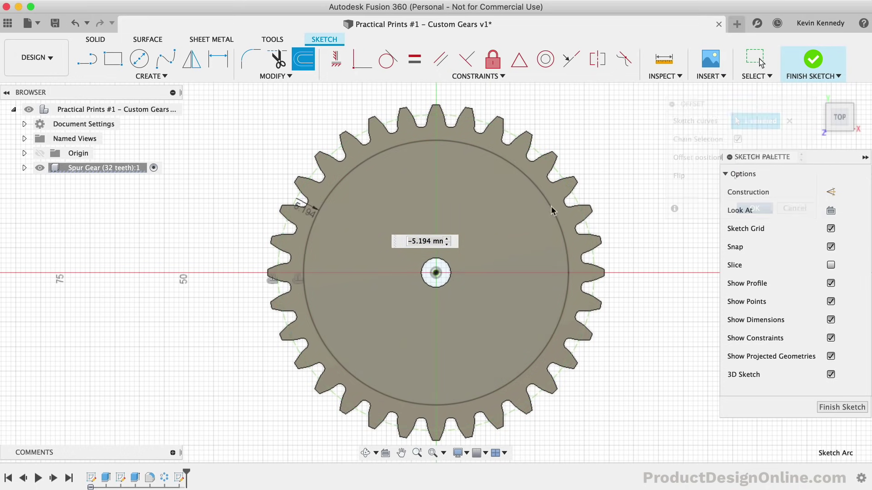
pyautogui.click(294, 198)
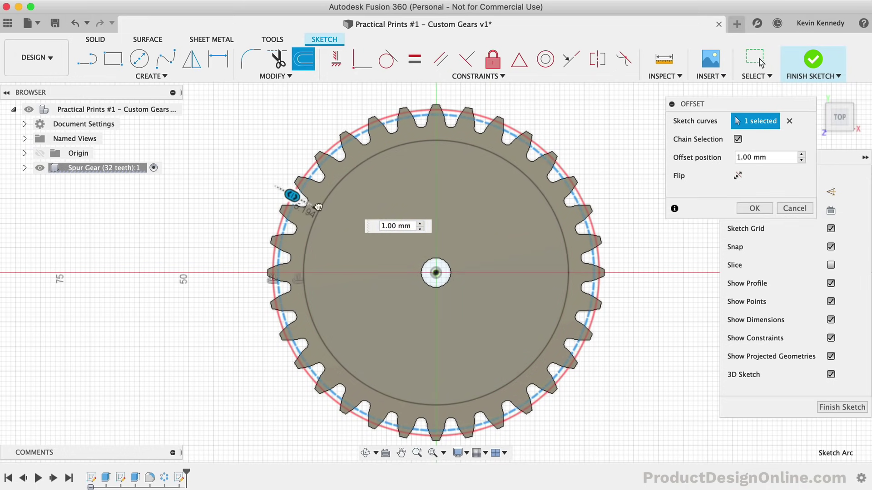
pyautogui.moveTo(294, 199); pyautogui.dragTo(411, 257)
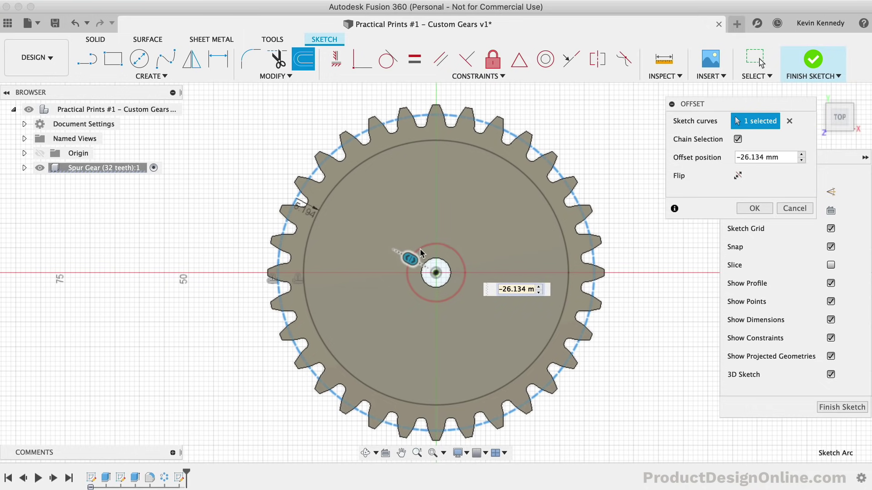
pyautogui.click(741, 206)
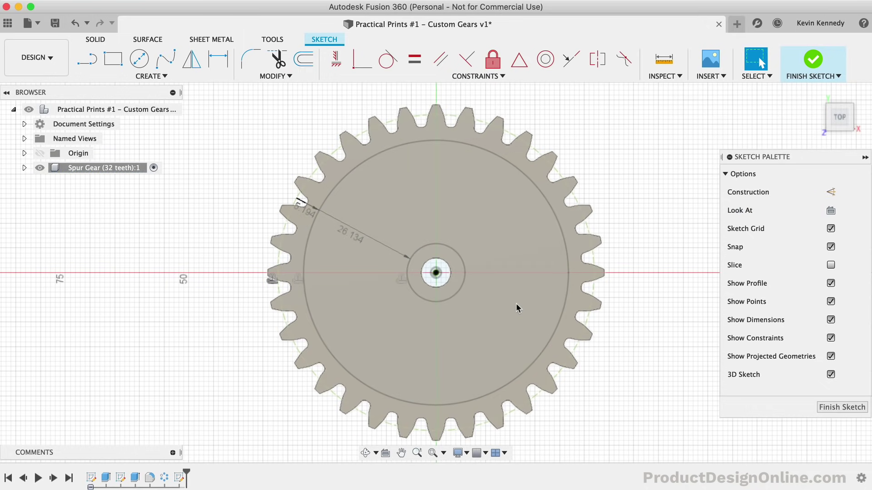
# Draw a vertical construction line from the hub circle to the rim circle, directly below the gear's centre.
pyautogui.hscroll(2, 516, 308)
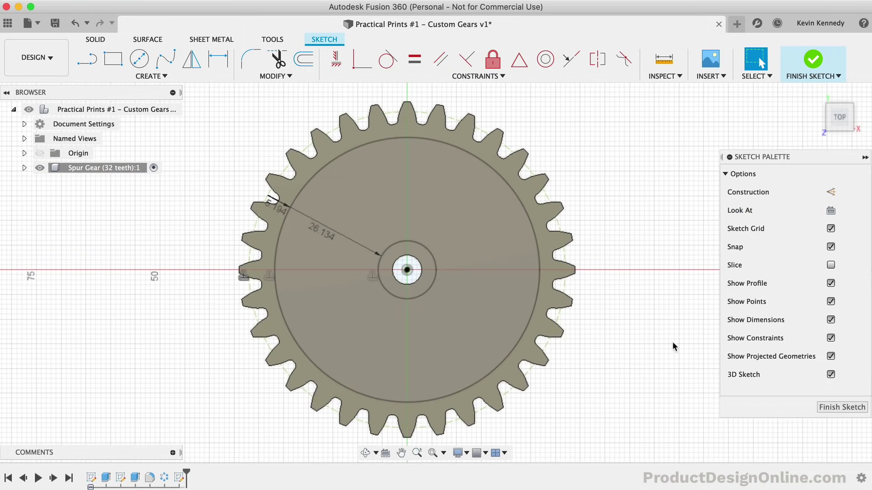
pyautogui.press('l')
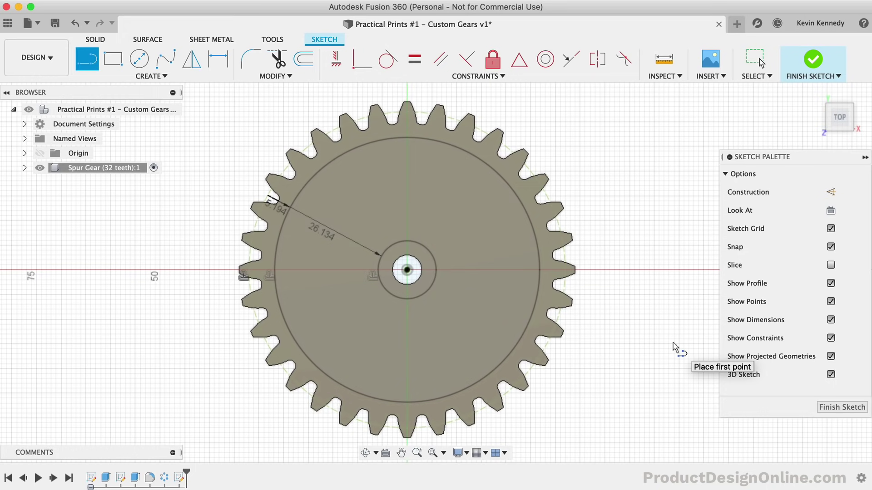
pyautogui.press('x')
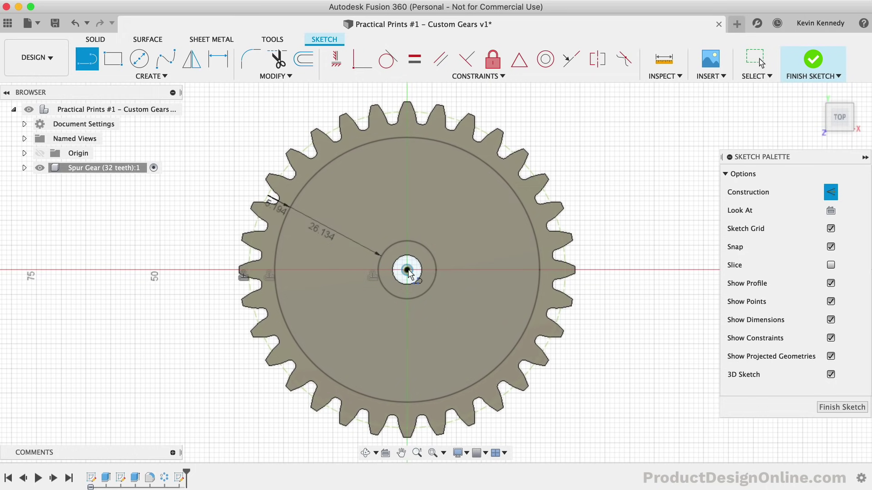
pyautogui.click(407, 299)
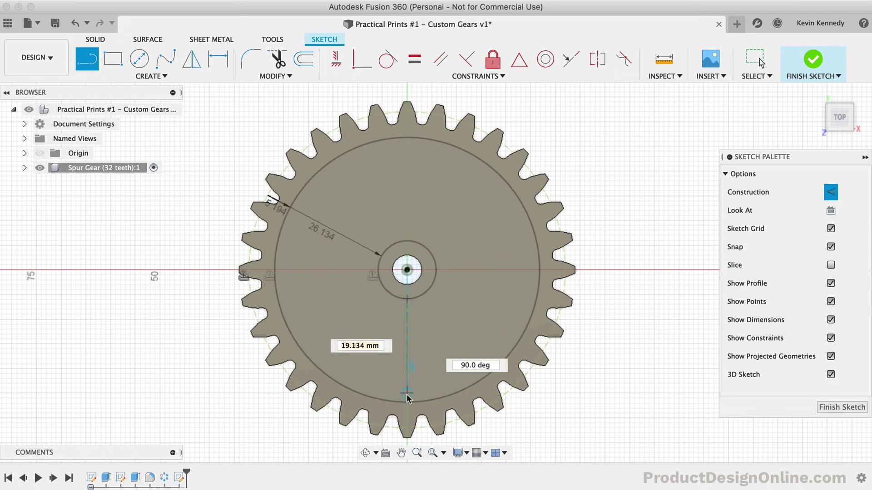
pyautogui.press('Escape')
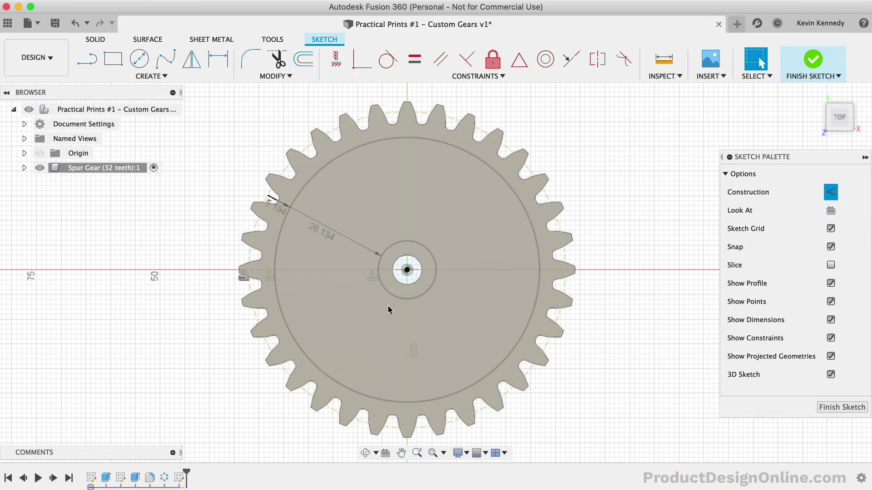
# Draw a slightly slanted solid line about 21 mm long from the hub circle to the rim circle, just left of the construction line.
pyautogui.press('l')
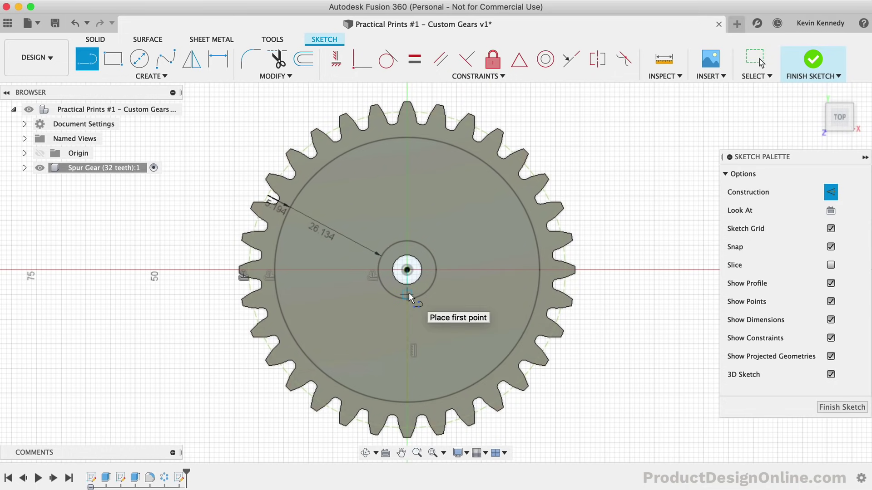
pyautogui.press('x')
pyautogui.click(397, 298)
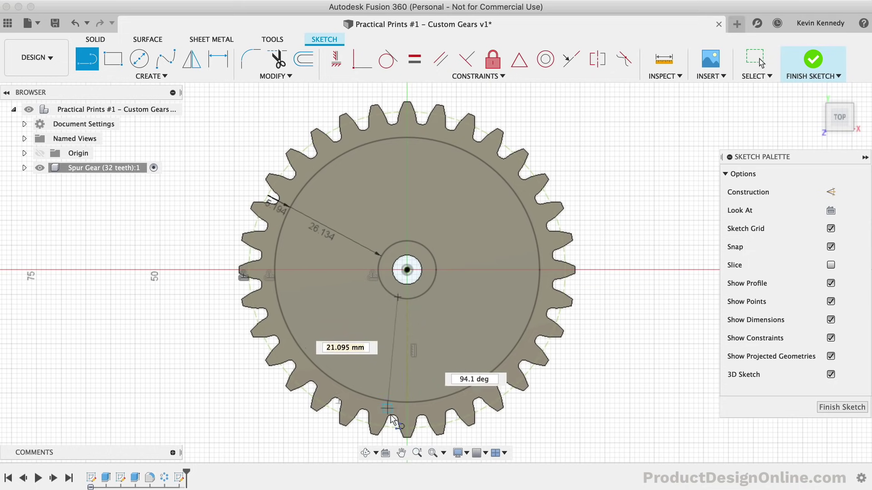
pyautogui.press('Escape')
pyautogui.press('Escape')
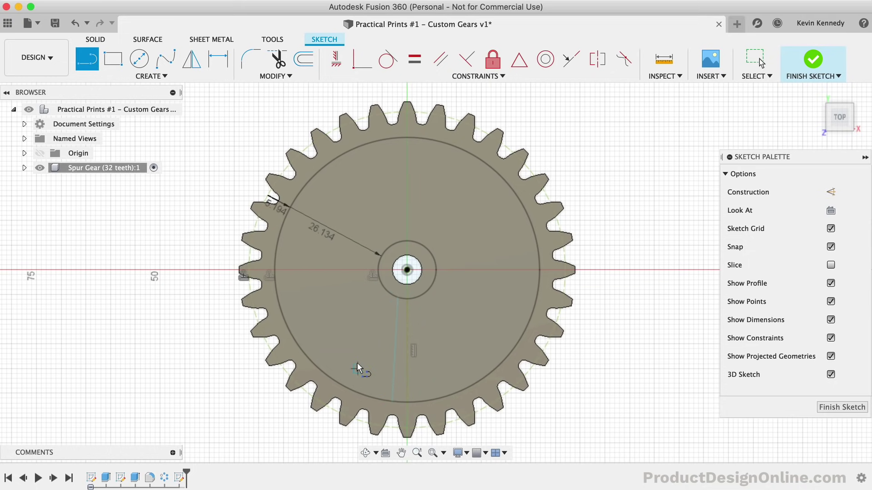
# Mirror the slanted spoke line across the vertical construction line.
pyautogui.click(191, 59)
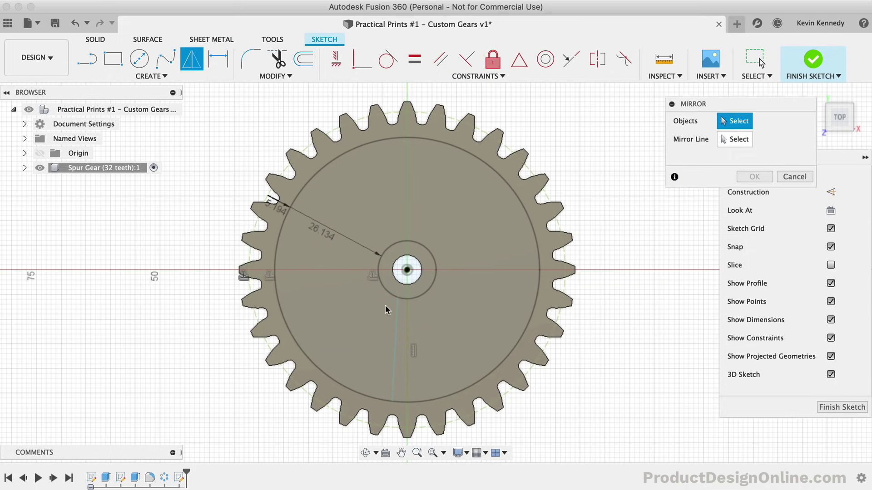
pyautogui.click(398, 331)
pyautogui.click(734, 139)
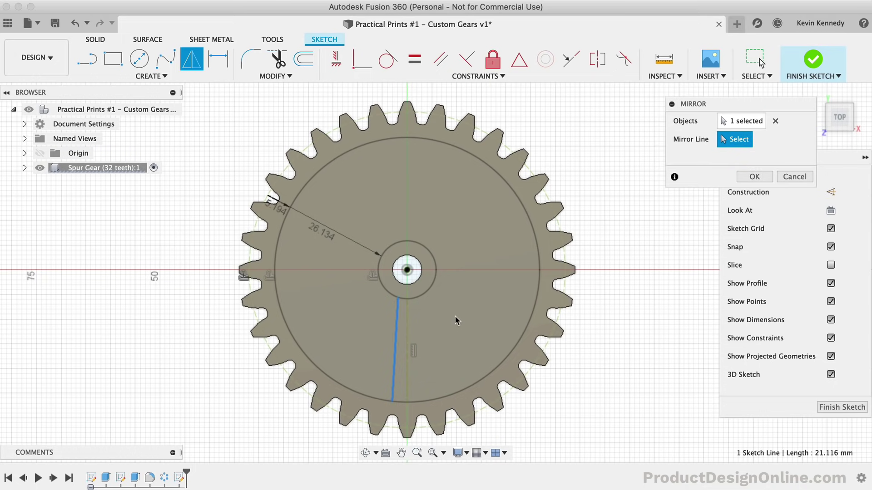
pyautogui.click(407, 330)
pyautogui.click(754, 176)
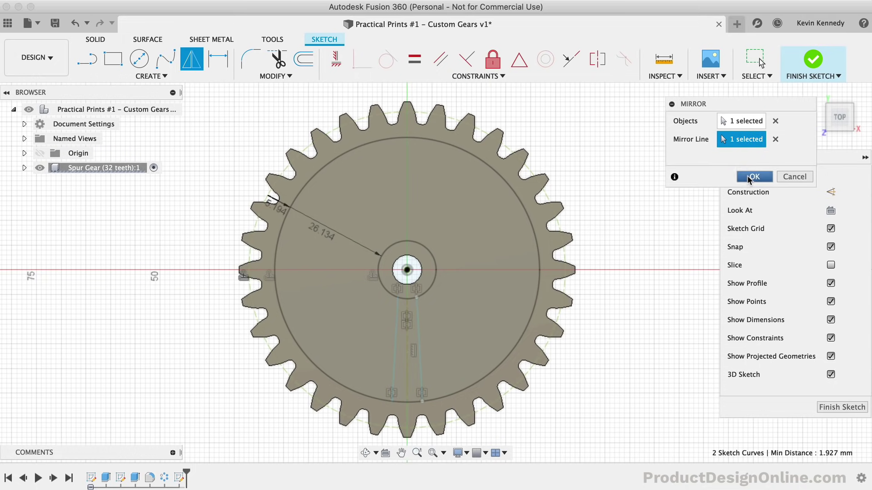
# Circular-pattern both spoke lines fully around the gear's centre point with a quantity of 4.
pyautogui.click(164, 75)
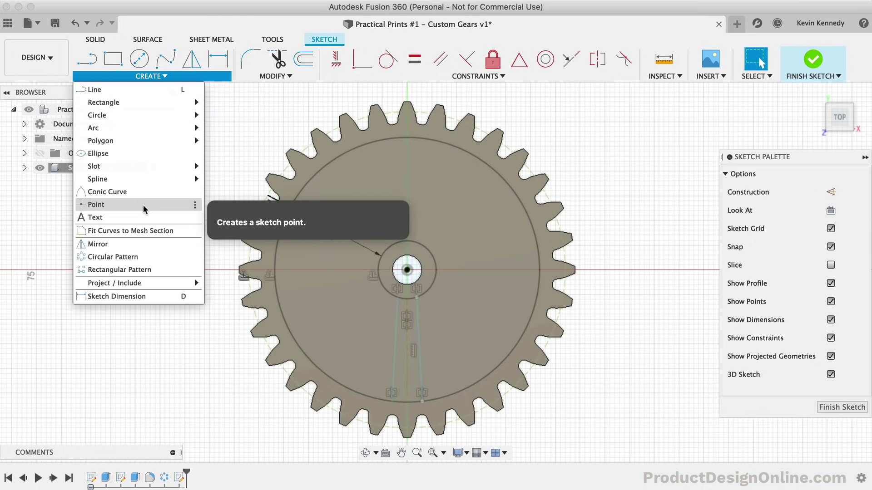
pyautogui.click(134, 257)
pyautogui.click(395, 330)
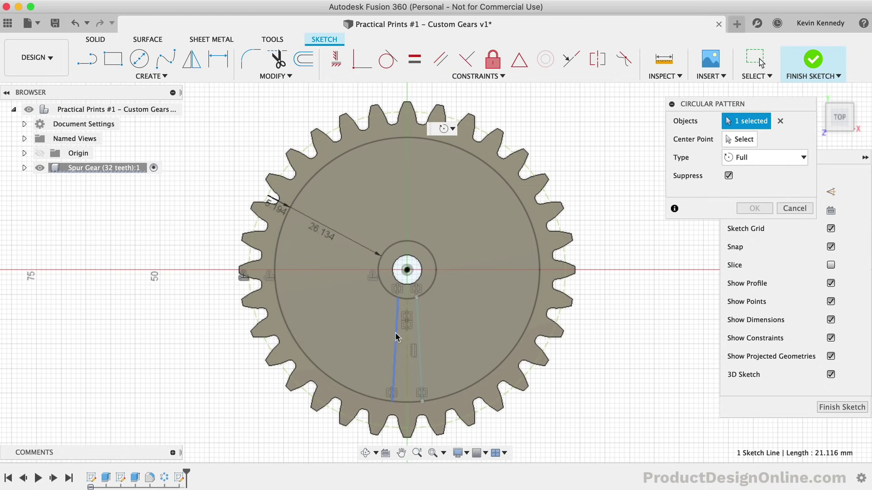
pyautogui.click(418, 354)
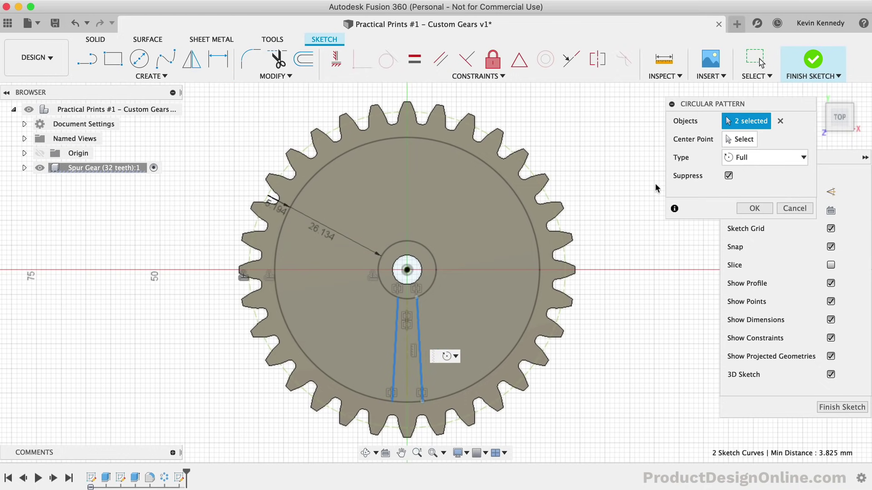
pyautogui.click(735, 141)
pyautogui.click(406, 271)
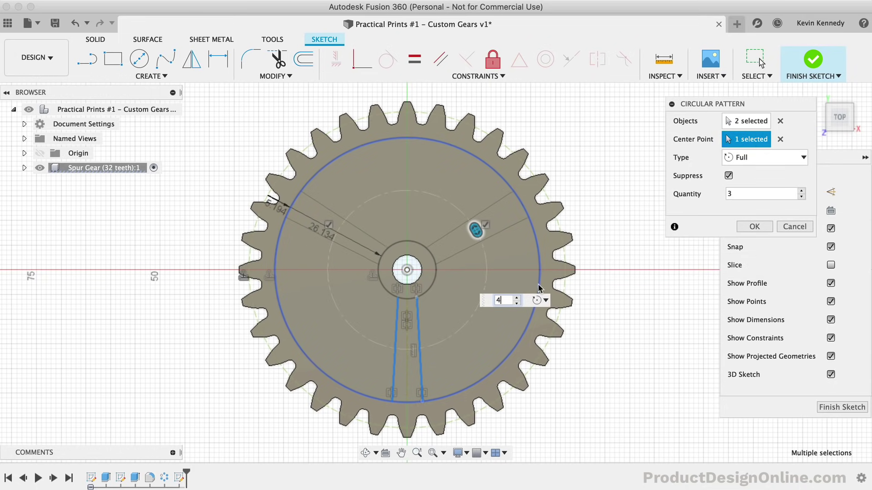
pyautogui.click(517, 298)
pyautogui.click(742, 226)
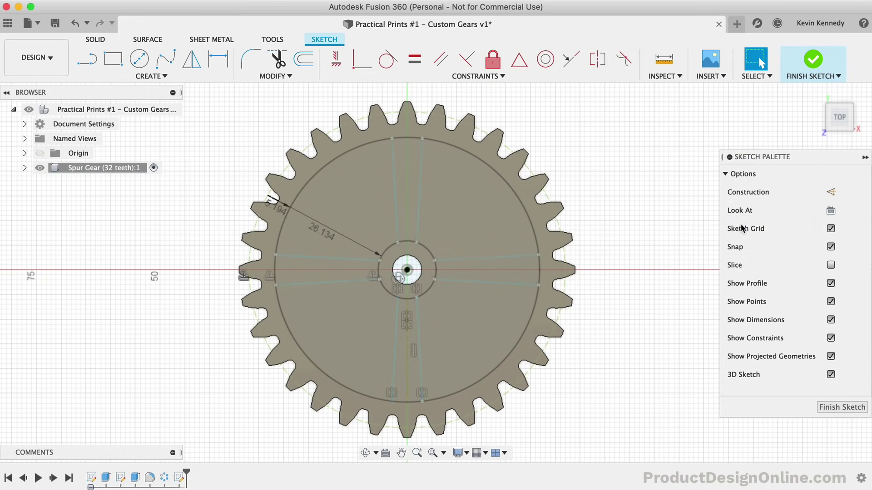
# Extrude the four profiles between the spokes as a cut, with the extent set to the gear's top face.
pyautogui.press('e')
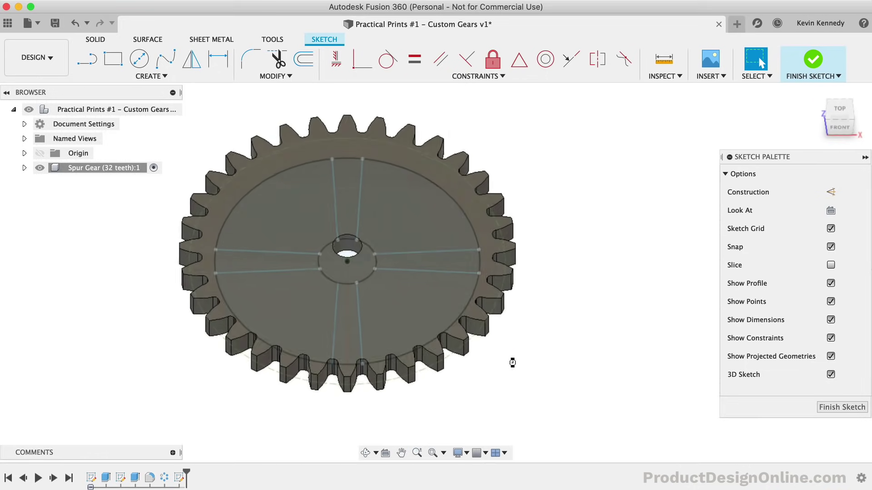
pyautogui.click(840, 126)
pyautogui.keyDown('shift'); pyautogui.moveTo(436, 269); pyautogui.dragTo(467, 210, button='middle'); pyautogui.keyUp('shift')
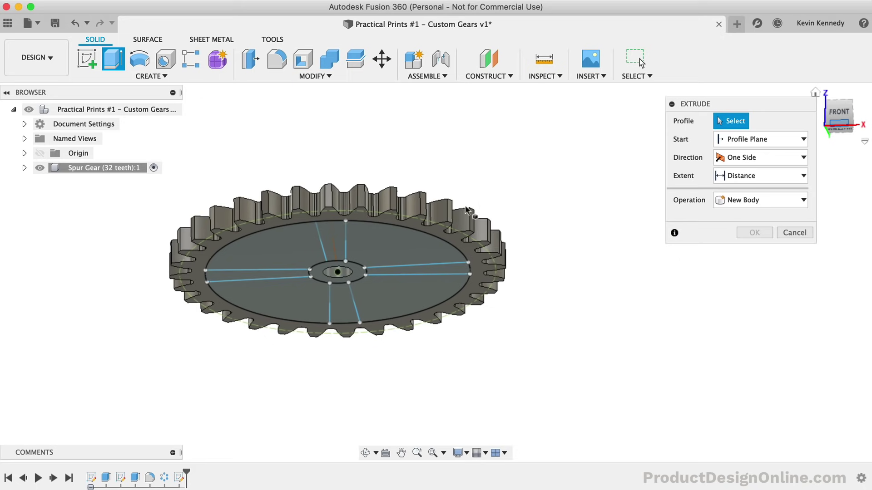
pyautogui.click(404, 242)
pyautogui.click(293, 252)
pyautogui.click(295, 299)
pyautogui.click(374, 300)
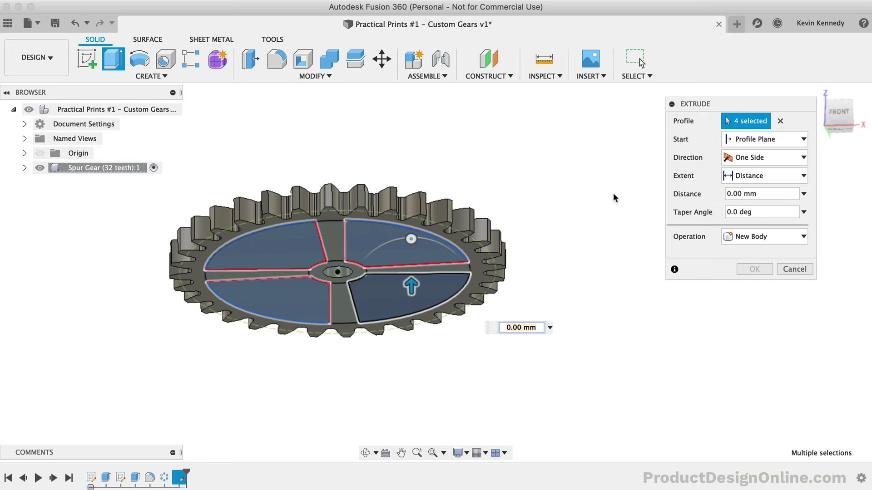
pyautogui.click(838, 105)
pyautogui.click(763, 176)
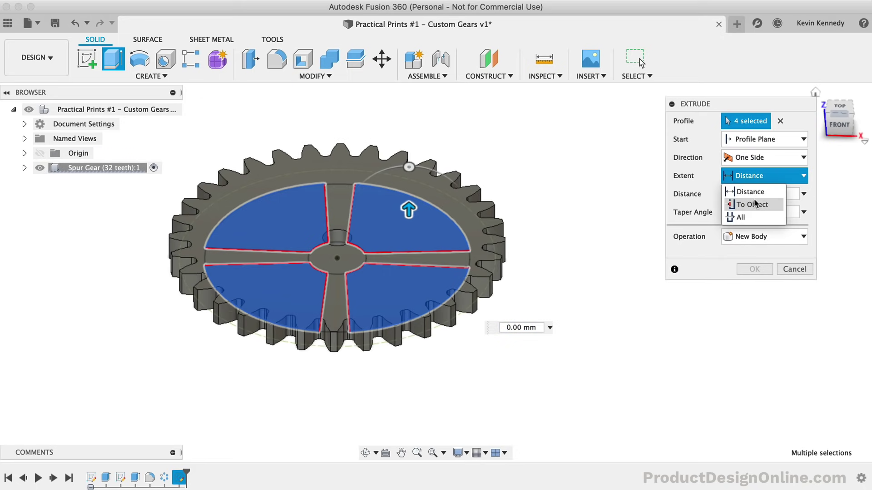
pyautogui.click(749, 203)
pyautogui.click(346, 190)
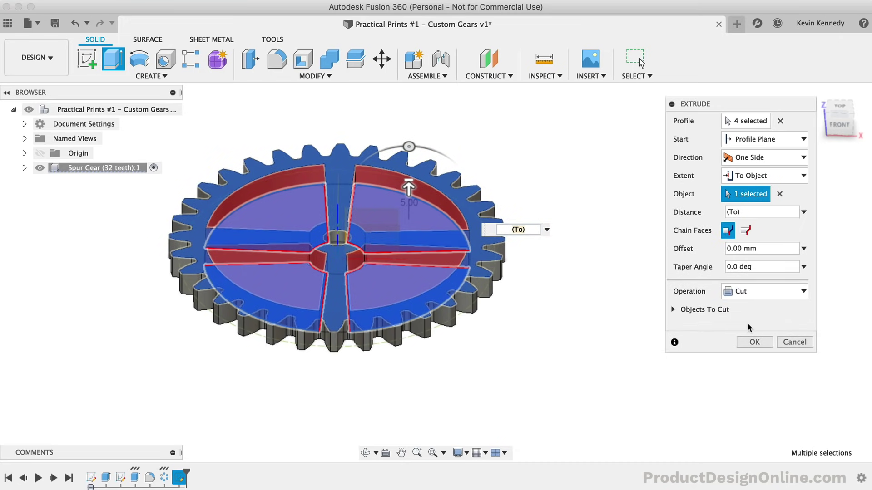
pyautogui.click(755, 342)
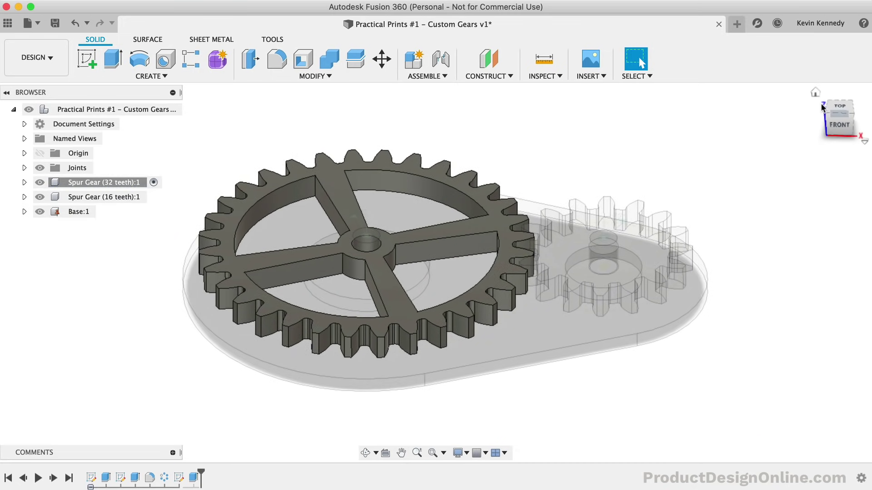
pyautogui.click(815, 94)
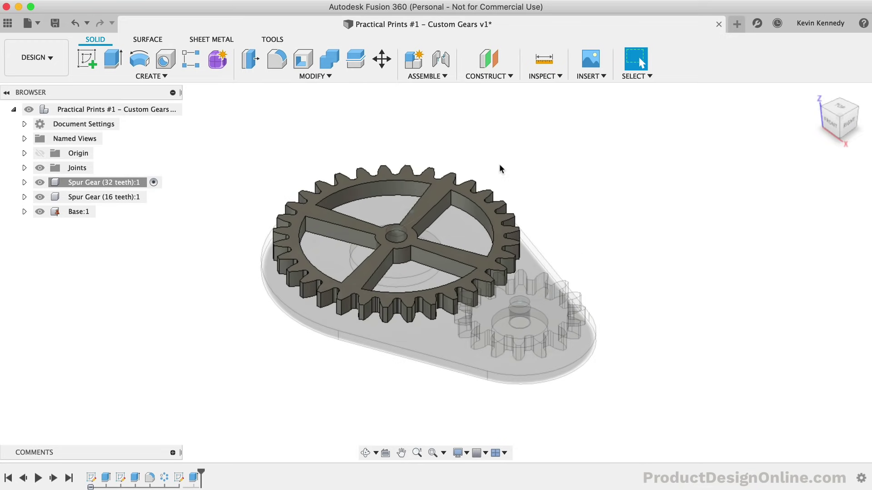
pyautogui.click(450, 199)
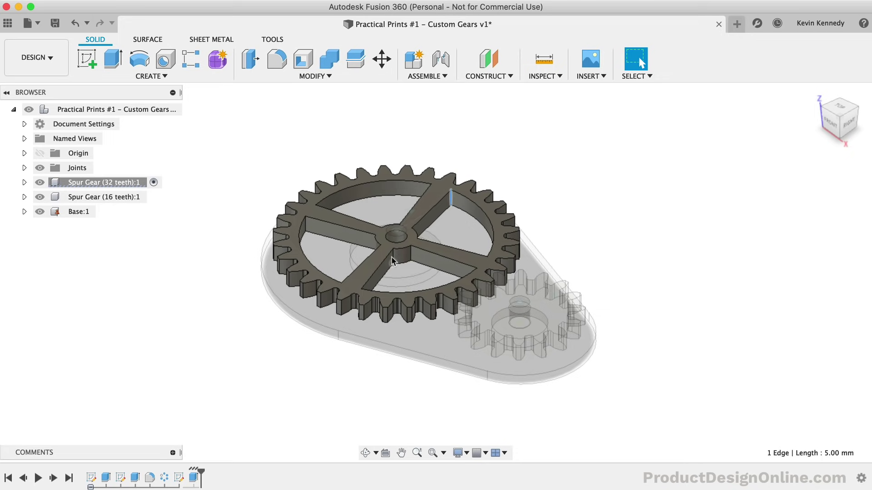
pyautogui.click(393, 256)
pyautogui.click(608, 209)
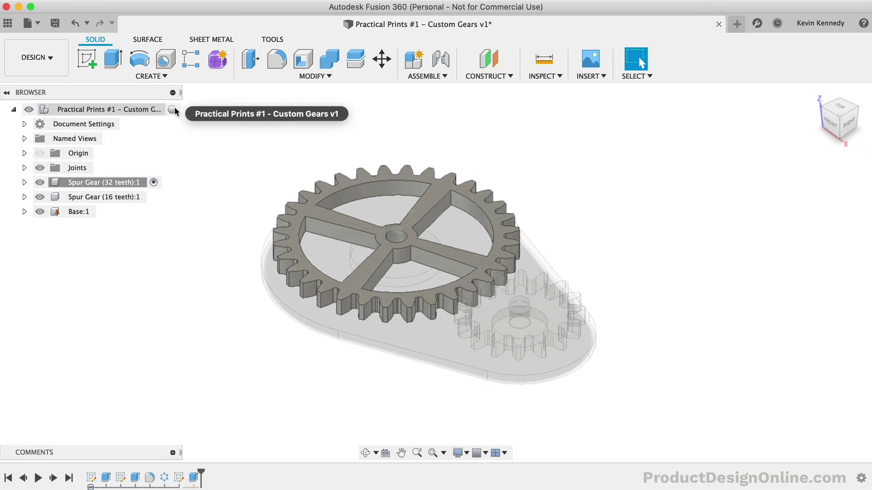
# Activate the top-level component of the whole gear assembly.
pyautogui.click(173, 110)
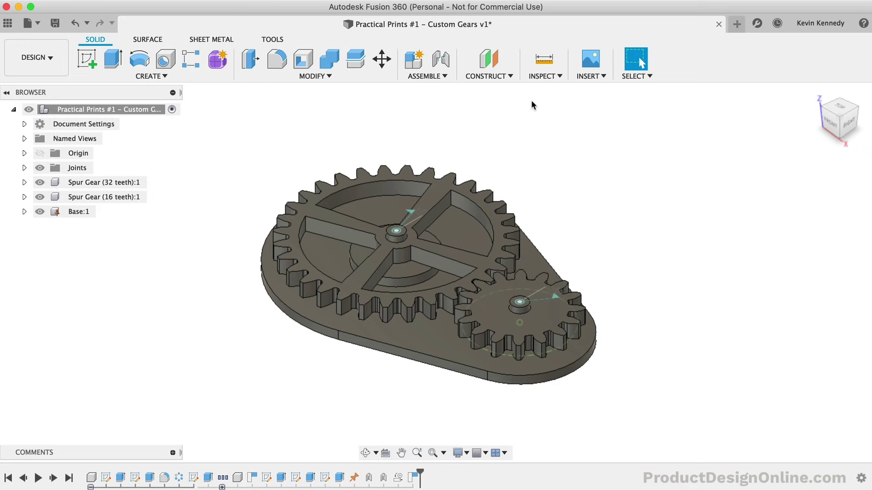
# Search the McMaster-Carr component library for "gears".
pyautogui.click(588, 76)
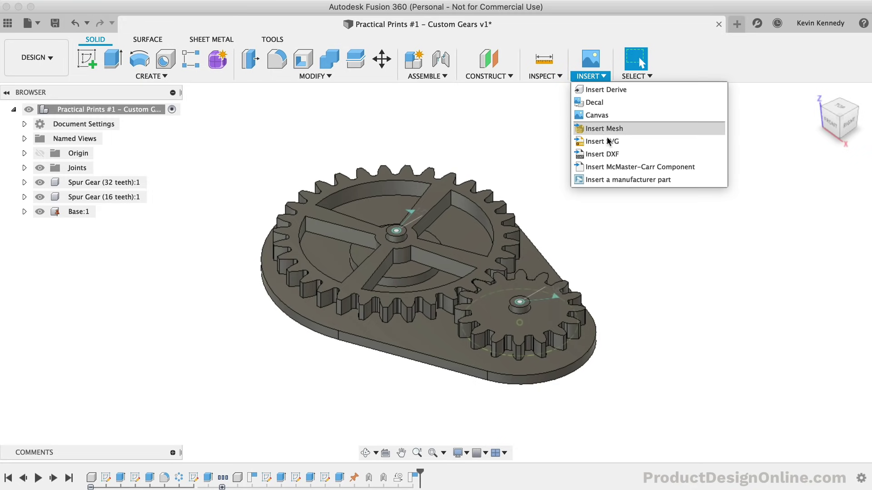
pyautogui.click(660, 172)
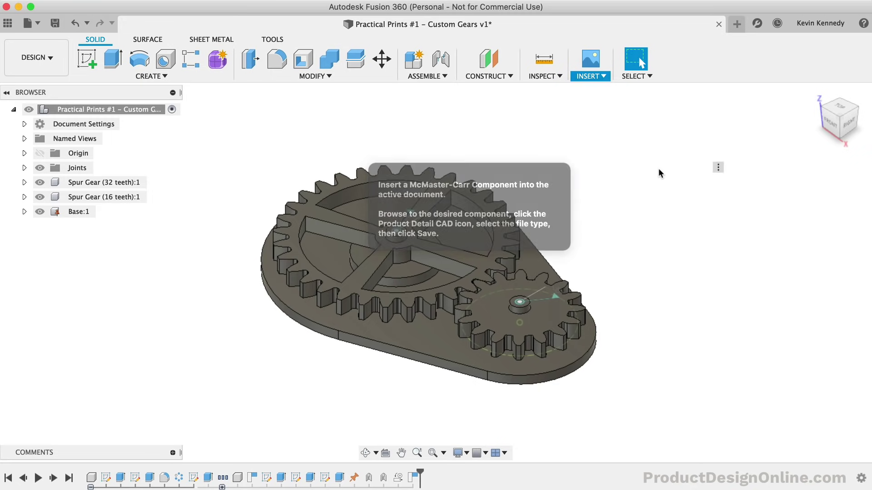
pyautogui.click(275, 147)
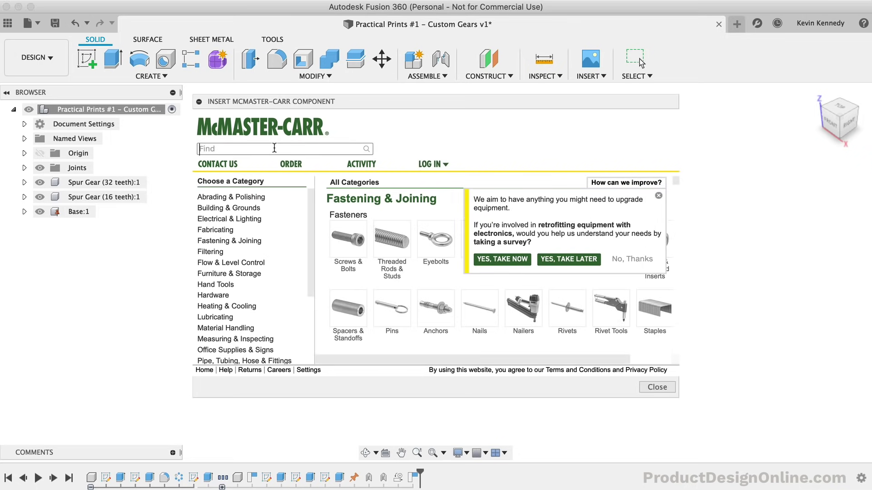
pyautogui.write('gears')
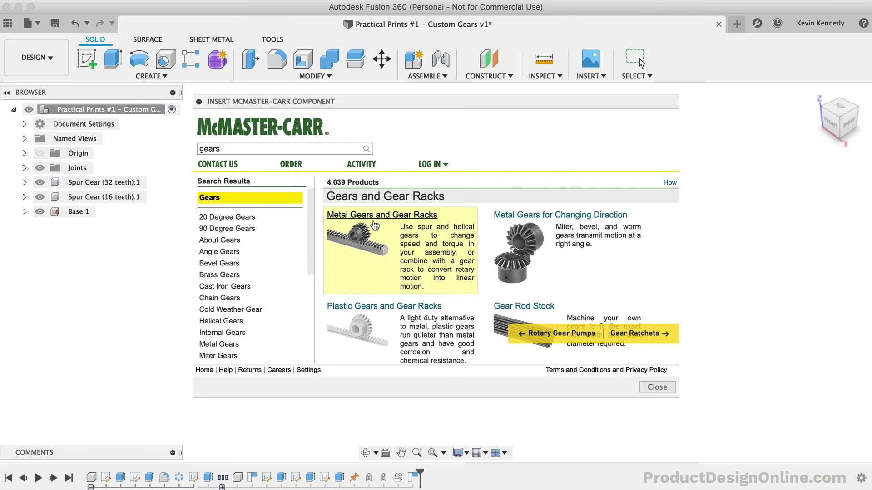
# Browse the Plastic Gears and Gear Racks category and open the product details of the 48-pitch gear rack 57655K61.
pyautogui.scroll(-3, 376, 229)
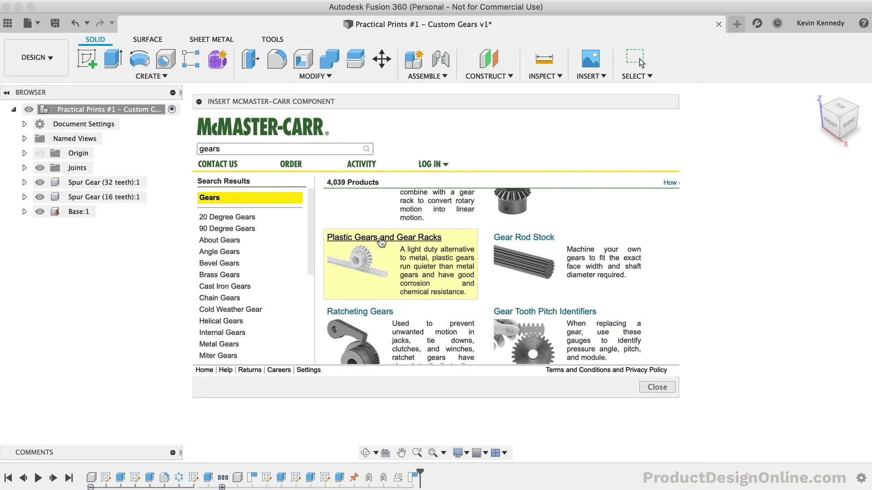
pyautogui.click(381, 238)
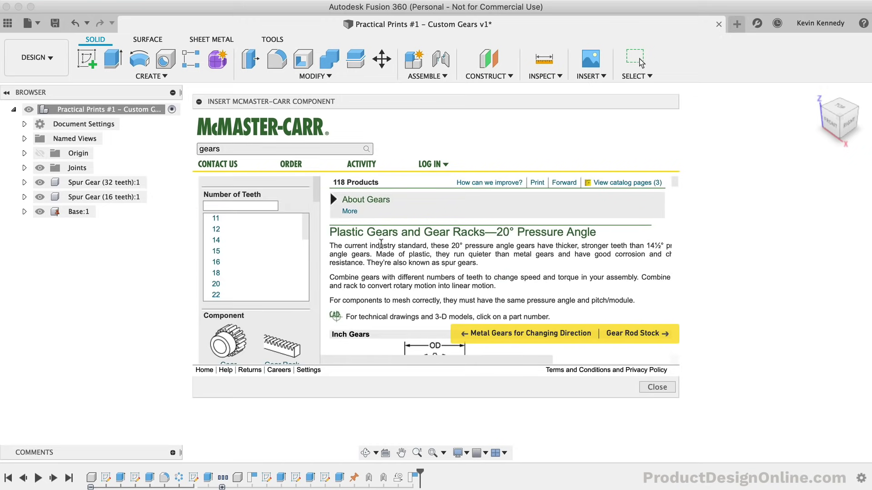
pyautogui.scroll(-5, 386, 255)
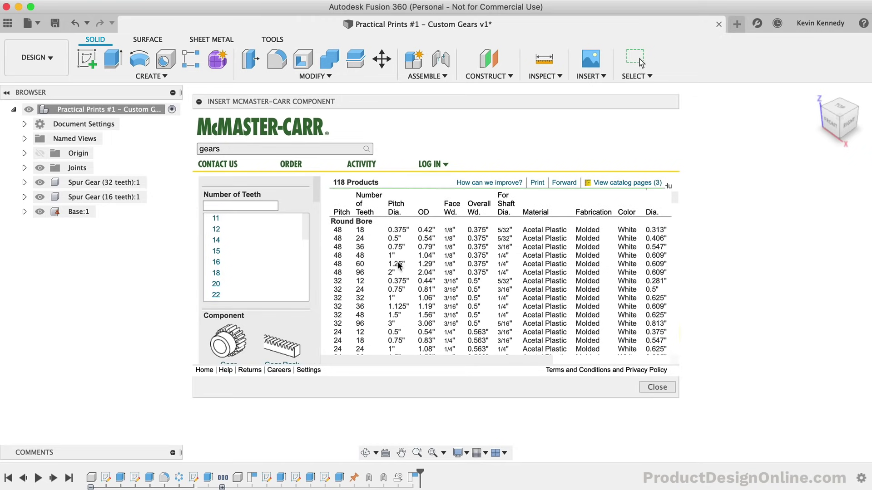
pyautogui.scroll(-10, 398, 266)
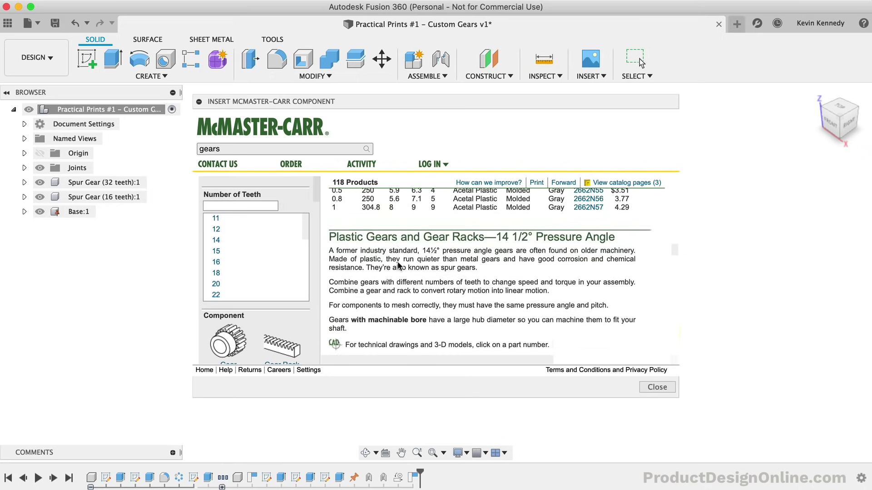
pyautogui.scroll(10, 398, 266)
pyautogui.scroll(-3, 397, 266)
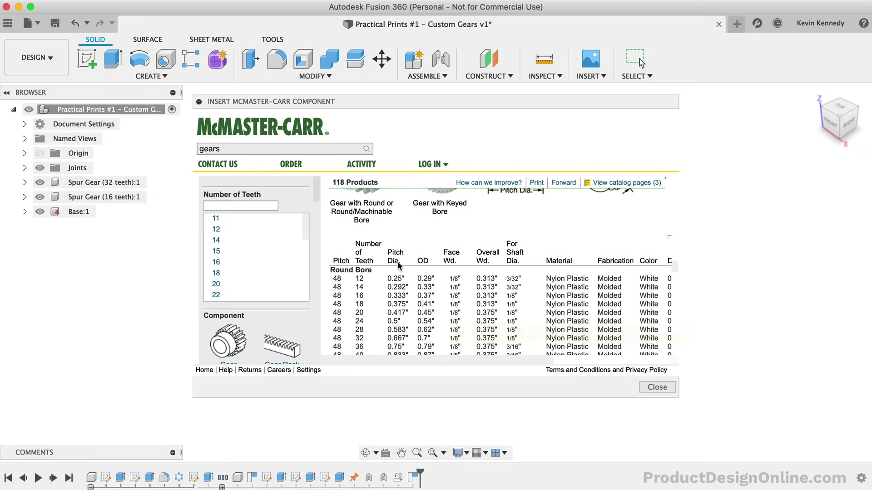
pyautogui.scroll(-10, 334, 280)
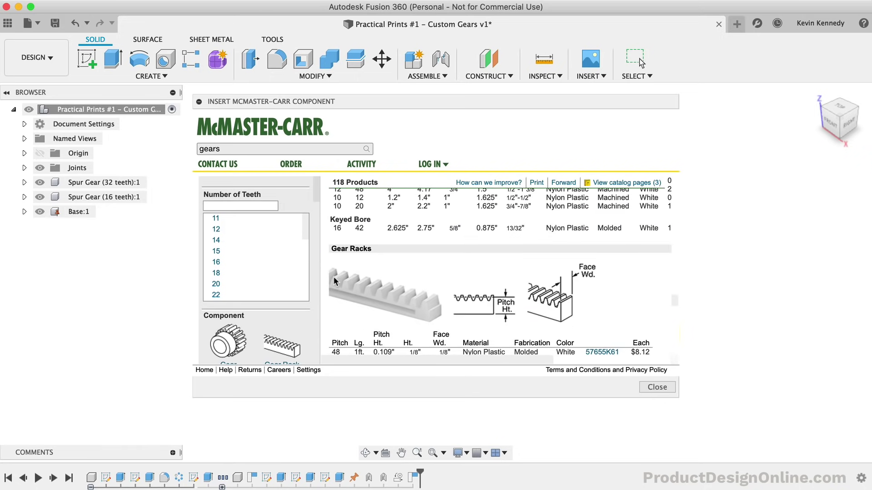
pyautogui.click(602, 236)
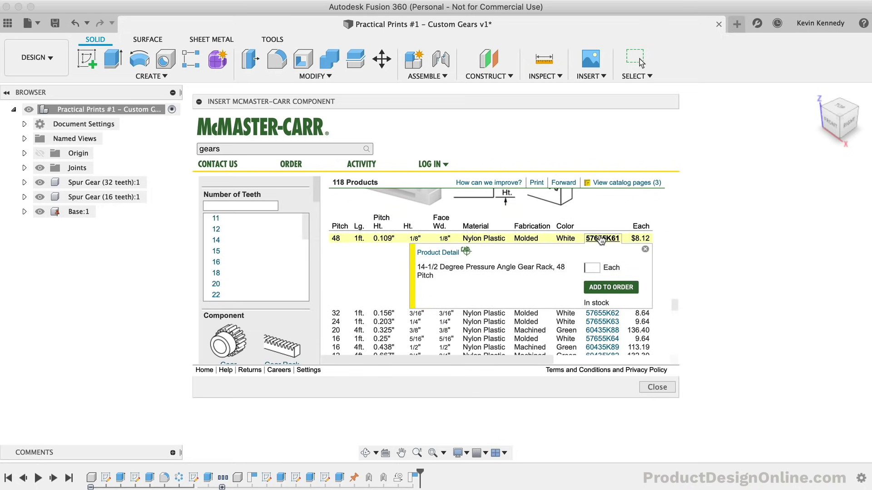
pyautogui.click(437, 252)
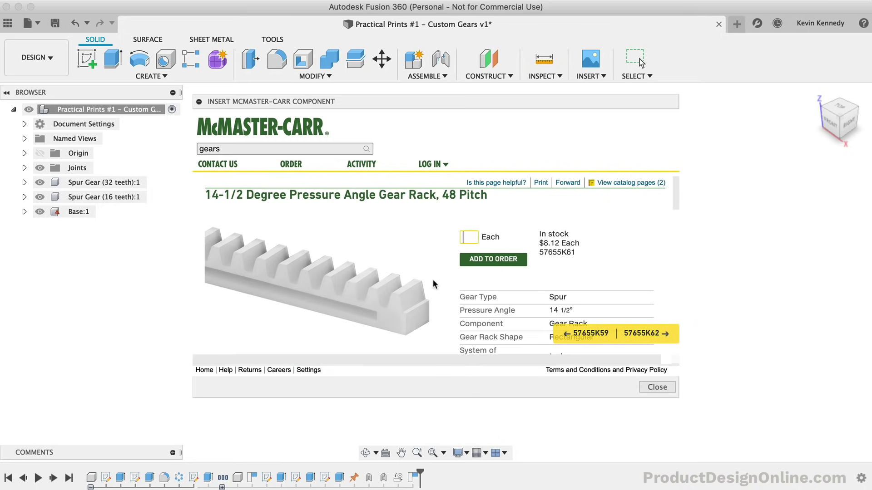
# Insert the 57655K61 gear rack into the design as a 3-D STEP model.
pyautogui.scroll(-3, 433, 273)
pyautogui.scroll(-10, 434, 287)
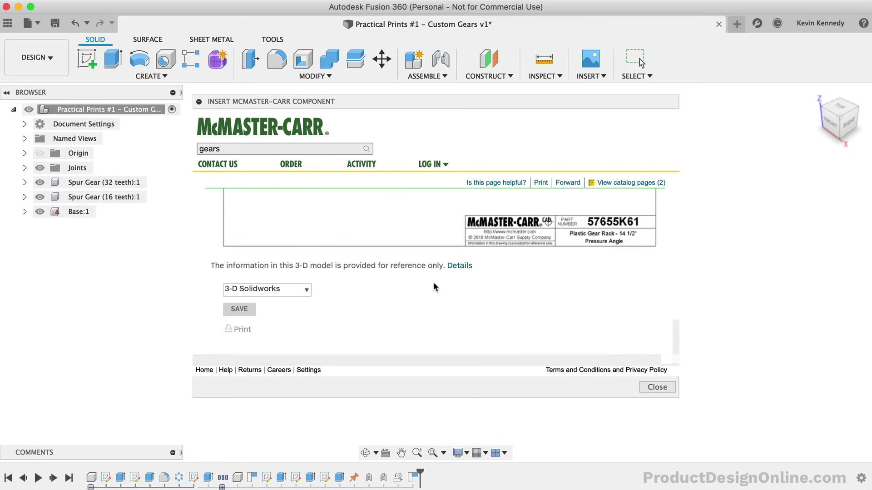
pyautogui.click(262, 290)
pyautogui.scroll(-3, 257, 318)
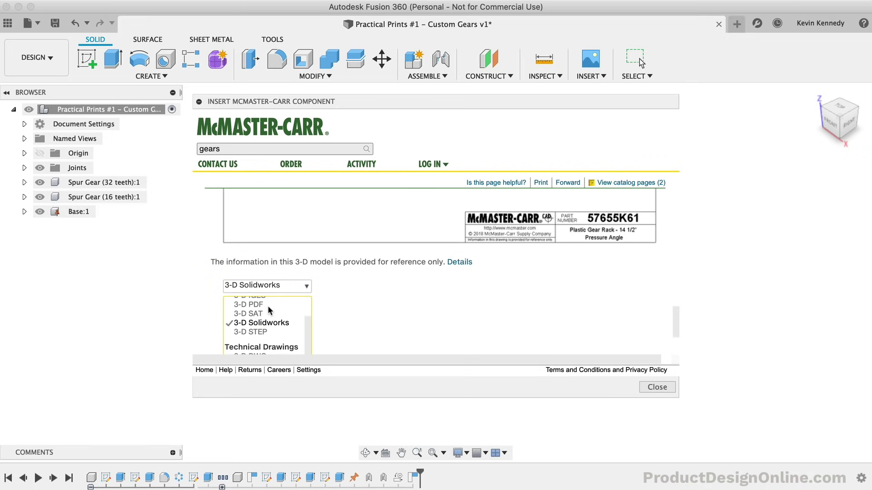
pyautogui.click(257, 326)
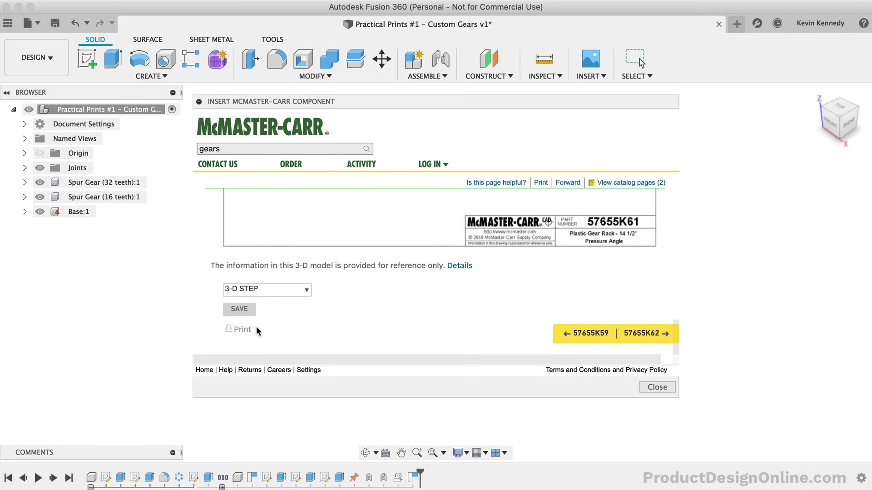
pyautogui.click(238, 310)
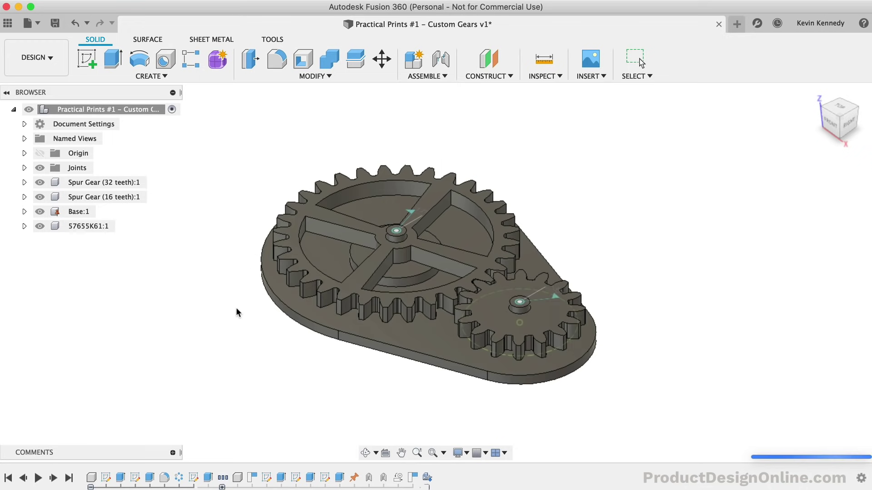
# Rotate the inserted gear rack by 90 degrees without moving it along any axis.
pyautogui.moveTo(461, 260); pyautogui.dragTo(354, 334)
pyautogui.moveTo(337, 283); pyautogui.dragTo(267, 365)
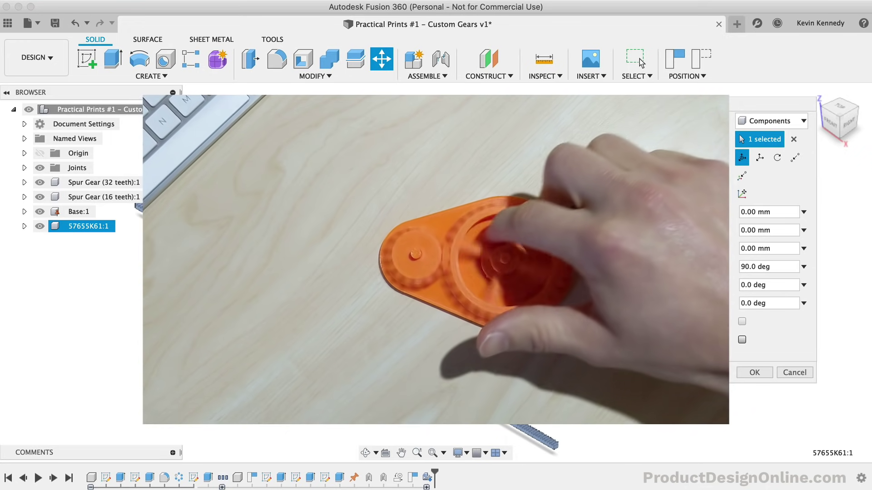
pyautogui.click(754, 373)
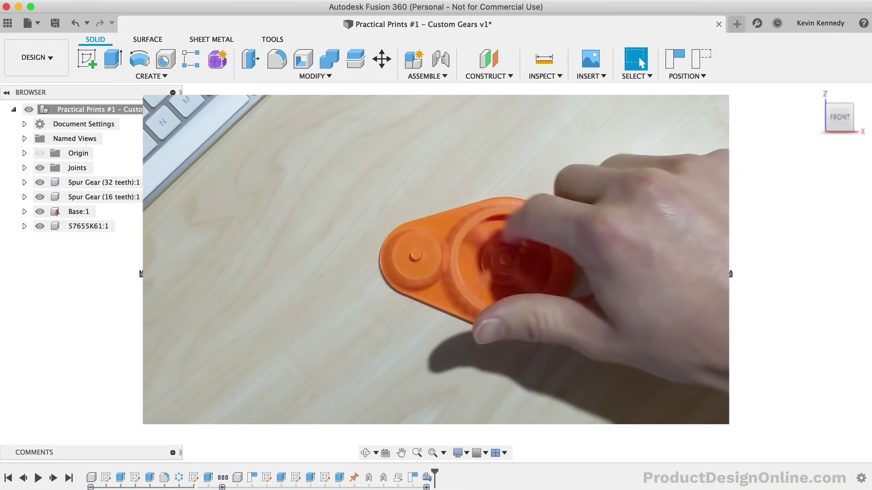
# Delete the inserted gear rack component 57655K61 from the design.
pyautogui.click(72, 227)
pyautogui.rightClick(74, 230)
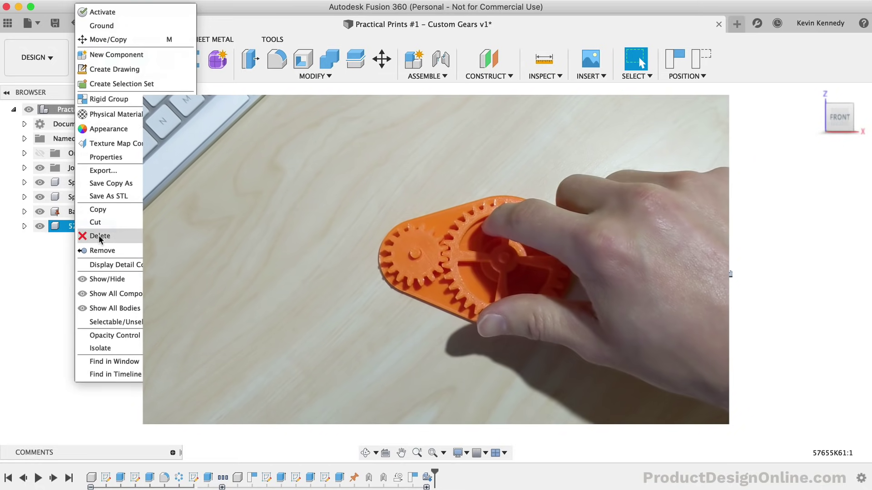
pyautogui.click(103, 236)
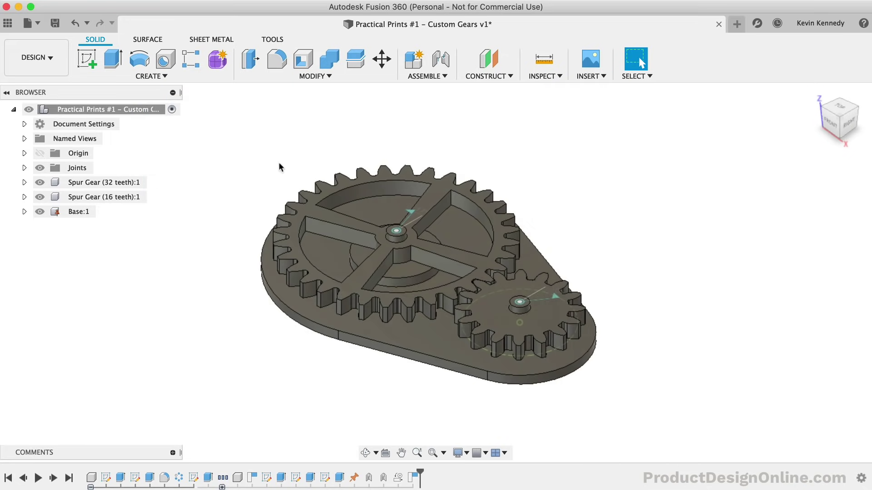
# Expand the Joints folder of the assembly.
pyautogui.click(24, 168)
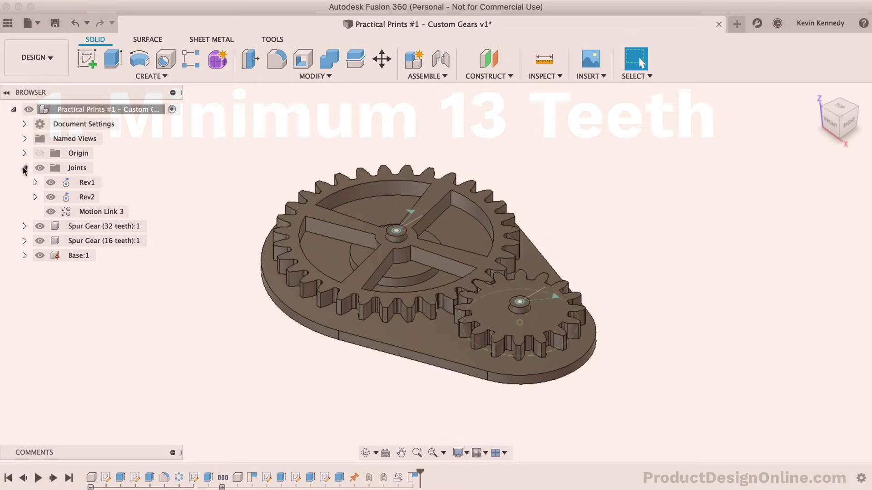